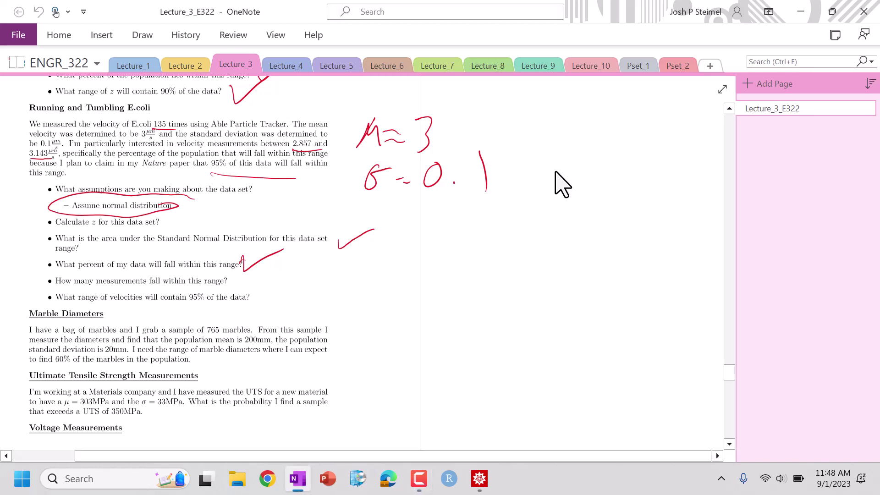
Circle '765 marbles' and handwrite μ = 200 mm and σ = 20 mm to its right.
{"action": "scroll", "coordinate": [562, 184], "scroll_direction": "down", "scroll_amount": 5}
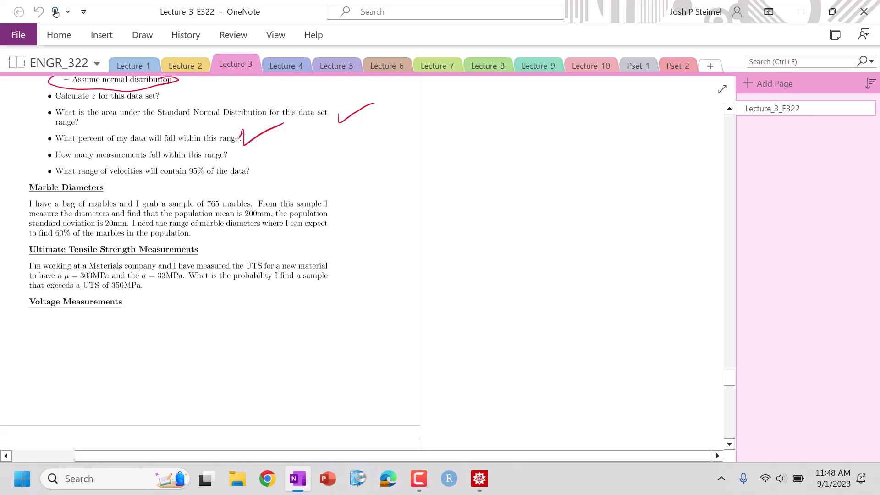
{"action": "mouse_move", "coordinate": [226, 189]}
{"action": "left_mouse_down"}
{"action": "mouse_move", "coordinate": [226, 207]}
{"action": "mouse_move", "coordinate": [250, 203]}
{"action": "left_mouse_up"}
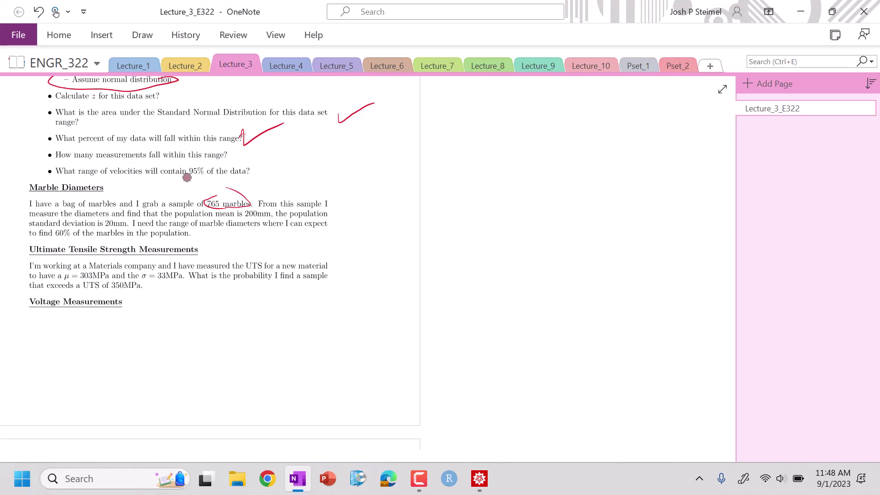
{"action": "mouse_move", "coordinate": [362, 161]}
{"action": "left_mouse_down"}
{"action": "mouse_move", "coordinate": [366, 189]}
{"action": "mouse_move", "coordinate": [405, 184]}
{"action": "left_mouse_up"}
{"action": "left_click_drag", "start_coordinate": [414, 168], "coordinate": [438, 170]}
{"action": "mouse_move", "coordinate": [450, 181]}
{"action": "left_mouse_down"}
{"action": "mouse_move", "coordinate": [461, 170]}
{"action": "mouse_move", "coordinate": [481, 183]}
{"action": "left_mouse_up"}
{"action": "mouse_move", "coordinate": [363, 207]}
{"action": "left_mouse_down"}
{"action": "mouse_move", "coordinate": [360, 215]}
{"action": "mouse_move", "coordinate": [376, 206]}
{"action": "mouse_move", "coordinate": [398, 216]}
{"action": "mouse_move", "coordinate": [502, 196]}
{"action": "left_mouse_up"}
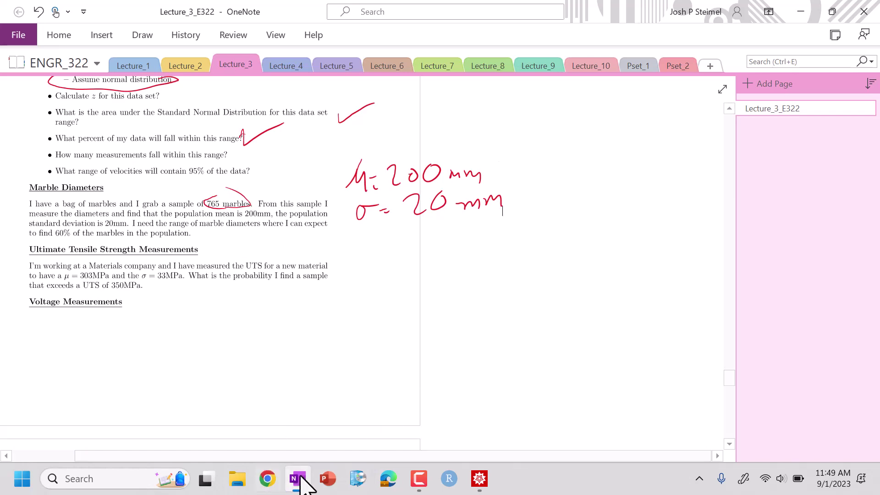
Bring Mathematica forward and narrow its window beside the OneNote notes.
{"action": "left_click", "coordinate": [479, 478]}
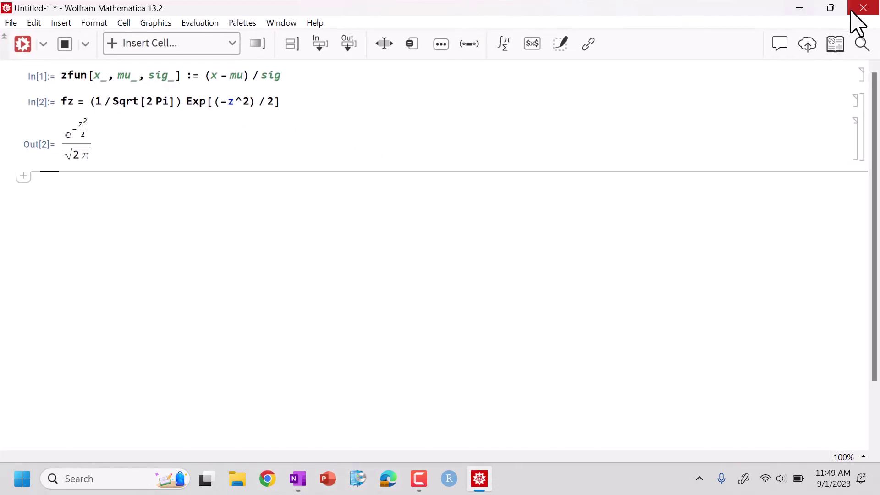
{"action": "left_click", "coordinate": [832, 10]}
{"action": "left_click_drag", "start_coordinate": [560, 40], "coordinate": [734, 39]}
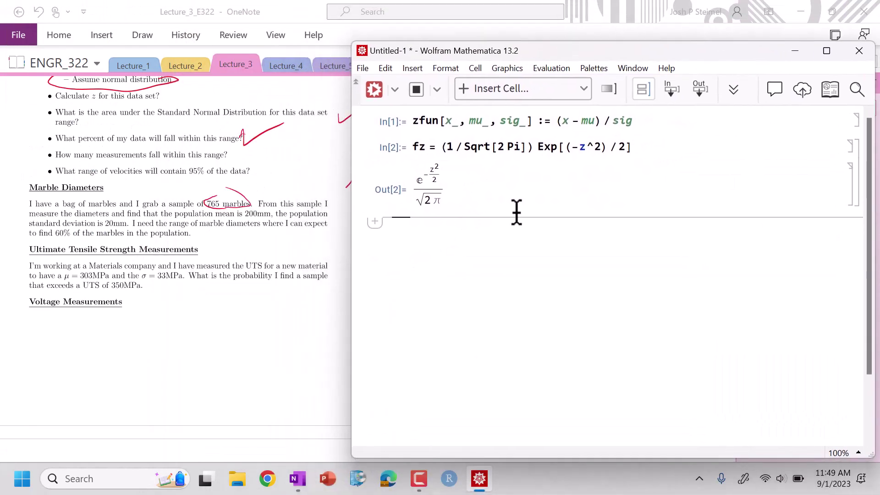
{"action": "left_click_drag", "start_coordinate": [420, 288], "coordinate": [509, 285]}
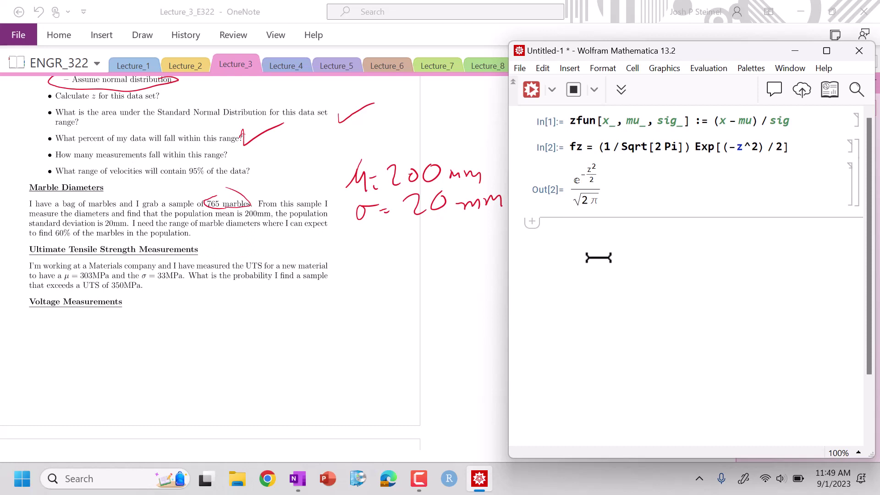
Enter Integrate[fz, {z, -z1, z1}] == 0.6 in a new input cell.
{"action": "type", "text": "Solve"}
{"action": "key", "text": "BackSpace"}
{"action": "key", "text": "BackSpace"}
{"action": "key", "text": "BackSpace"}
{"action": "key", "text": "BackSpace"}
{"action": "key", "text": "BackSpace"}
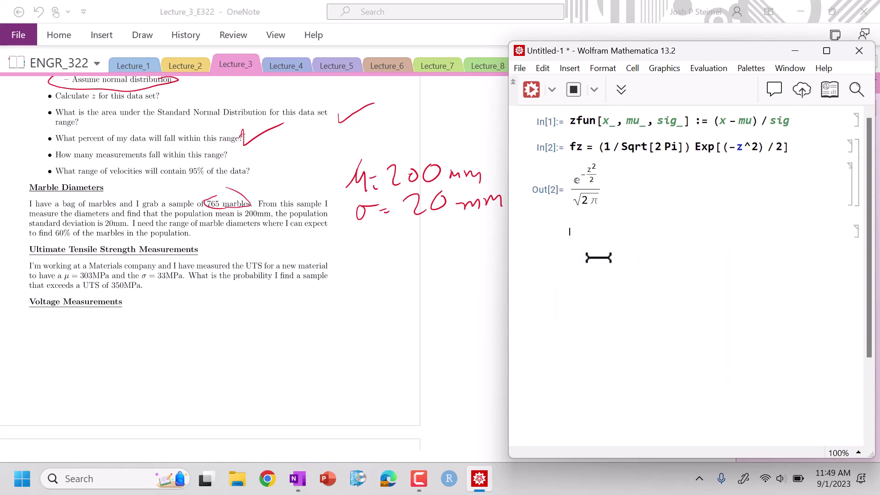
{"action": "type", "text": "Integrate"}
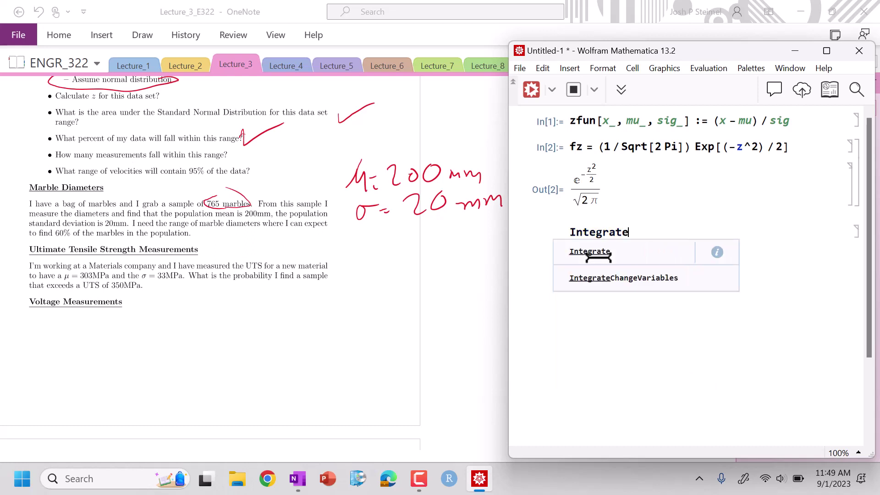
{"action": "type", "text": "[fz, {z,"}
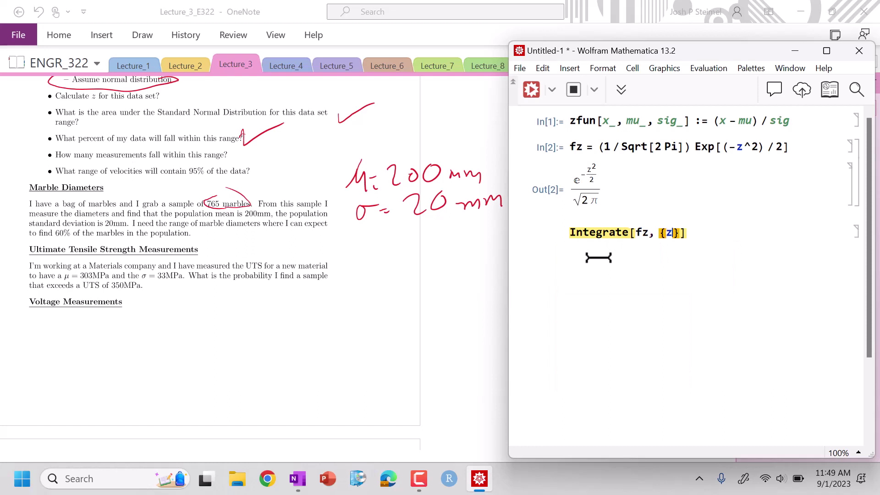
{"action": "key", "text": "BackSpace"}
{"action": "key", "text": "BackSpace"}
{"action": "type", "text": "z, -x1"}
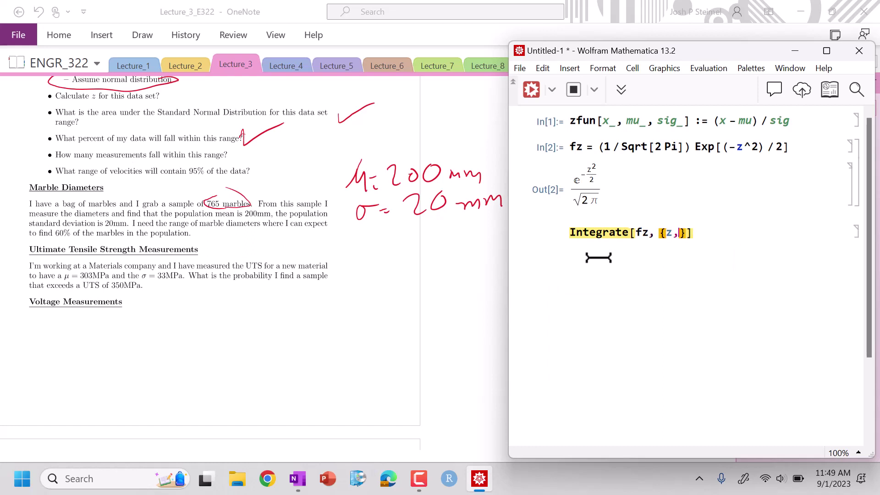
{"action": "key", "text": "BackSpace"}
{"action": "key", "text": "BackSpace"}
{"action": "type", "text": "z1, "}
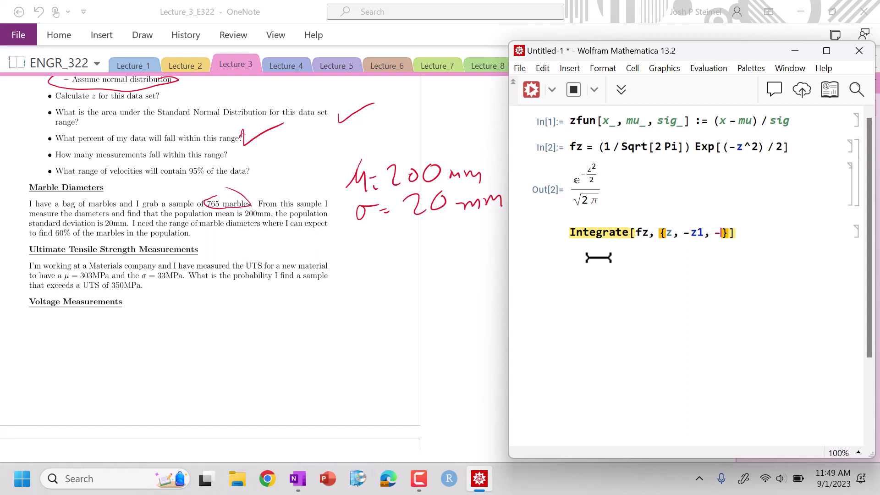
{"action": "type", "text": "z1"}
{"action": "left_click", "coordinate": [748, 232]}
{"action": "type", "text": "="}
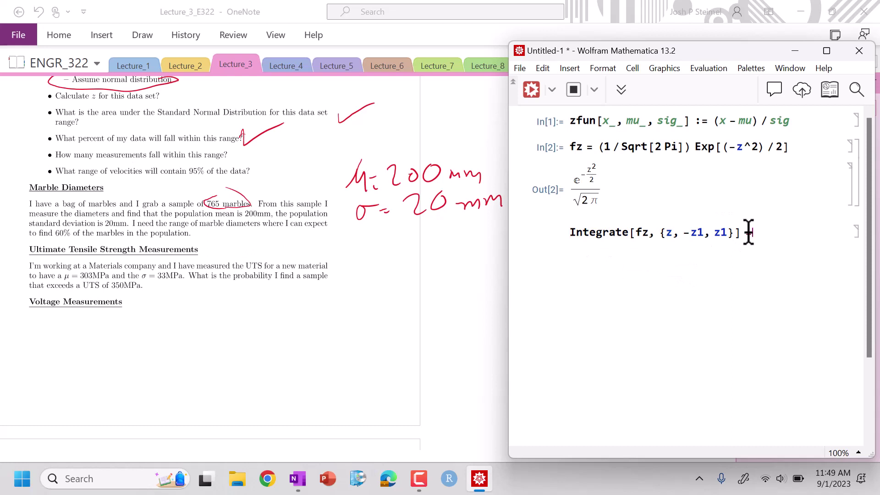
{"action": "type", "text": "= 0.6"}
Wrap the equation in Solve for z1 and evaluate, selecting the result z1 → 0.841621.
{"action": "left_click", "coordinate": [555, 236]}
{"action": "type", "text": "Solve["}
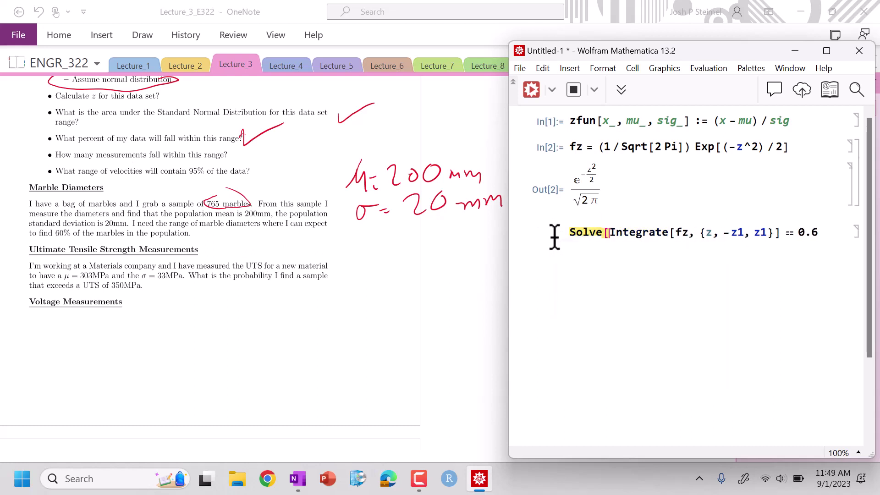
{"action": "left_click", "coordinate": [819, 232]}
{"action": "type", "text": "]"}
{"action": "type", "text": ",z1]"}
{"action": "key", "text": "shift+Return"}
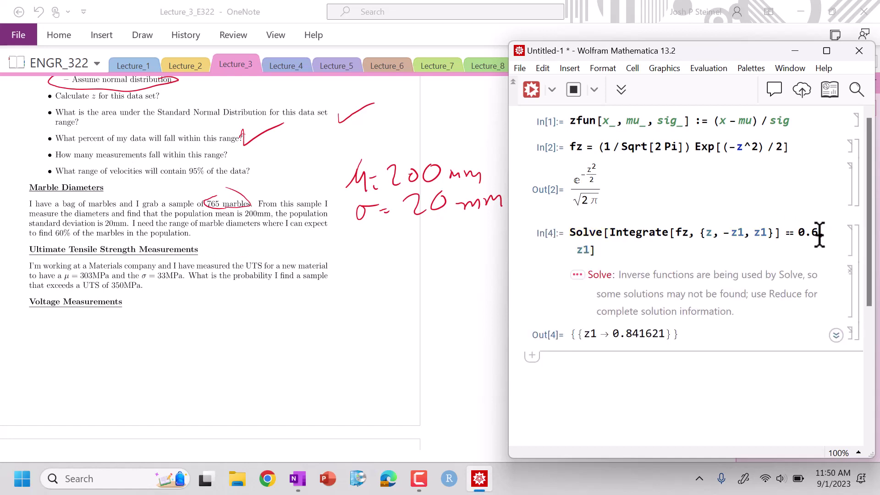
{"action": "double_click", "coordinate": [637, 337]}
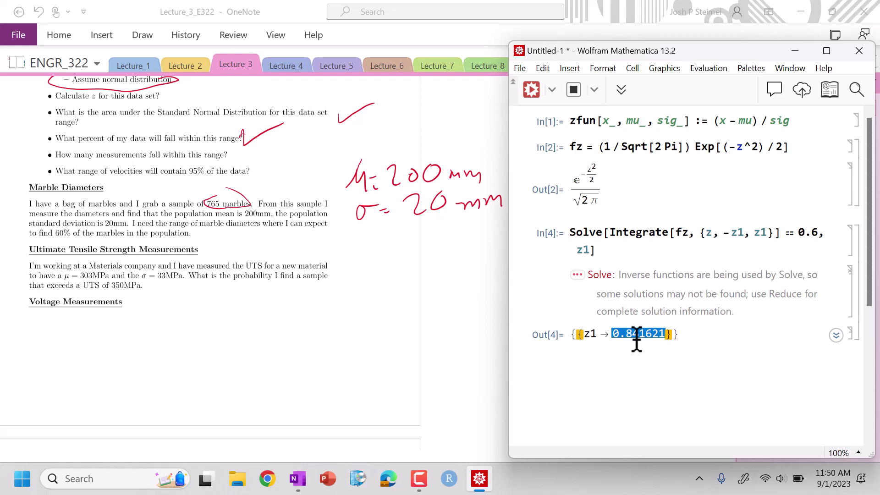
Solve zfun[x, 200, 20] == 0.841621 for x, giving the upper diameter 216.832 mm.
{"action": "left_click", "coordinate": [592, 365]}
{"action": "type", "text": "Solve"}
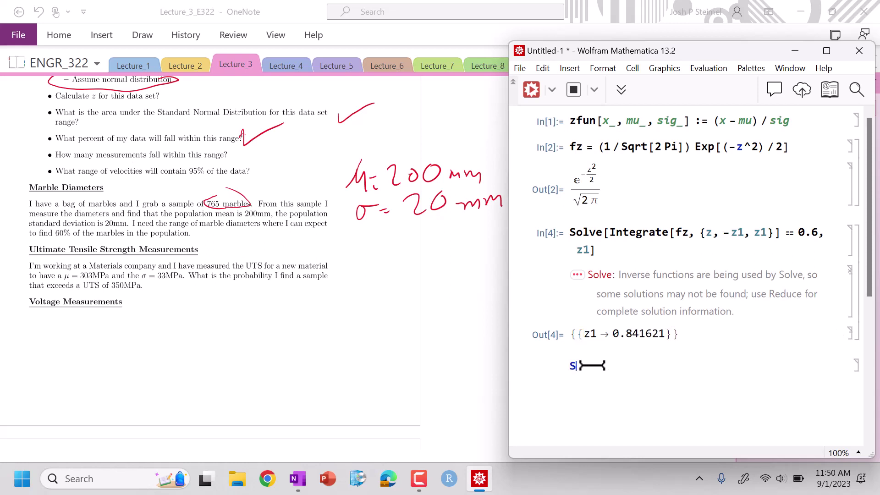
{"action": "key", "text": "BackSpace"}
{"action": "key", "text": "BackSpace"}
{"action": "key", "text": "BackSpace"}
{"action": "key", "text": "BackSpace"}
{"action": "key", "text": "BackSpace"}
{"action": "type", "text": "zfun[x, 200, 20"}
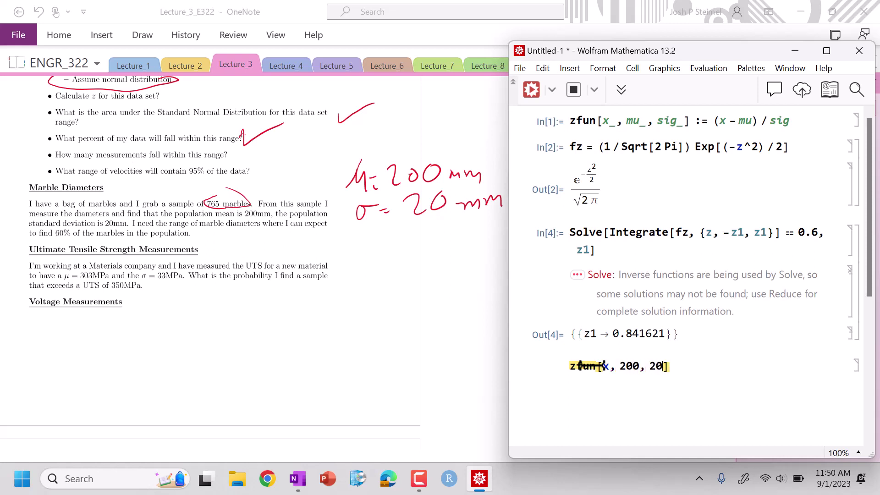
{"action": "left_click", "coordinate": [555, 375]}
{"action": "left_click", "coordinate": [559, 368]}
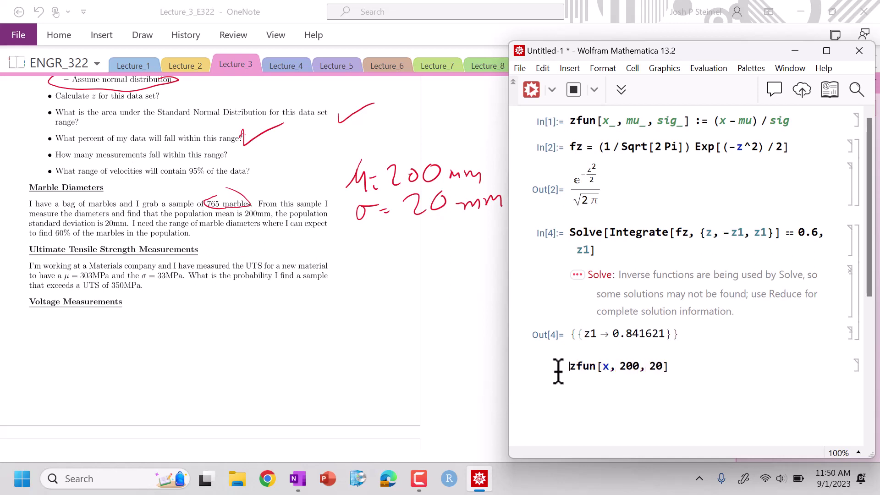
{"action": "type", "text": "Solve["}
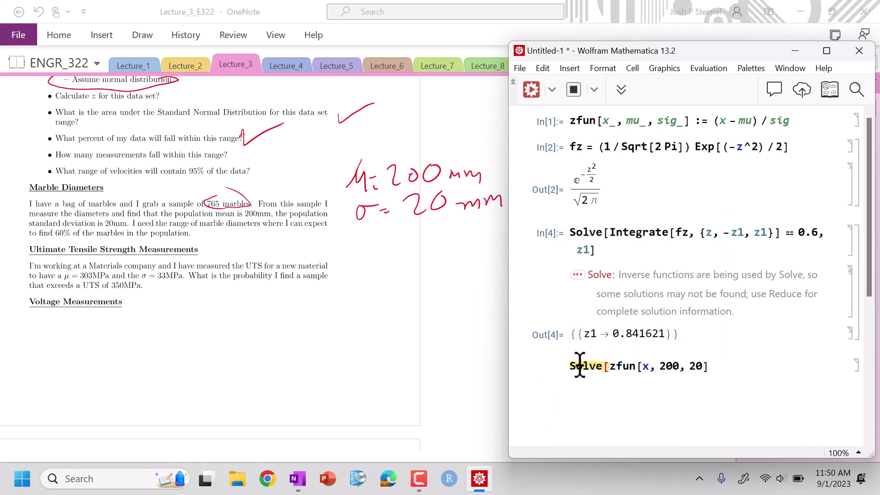
{"action": "double_click", "coordinate": [638, 332]}
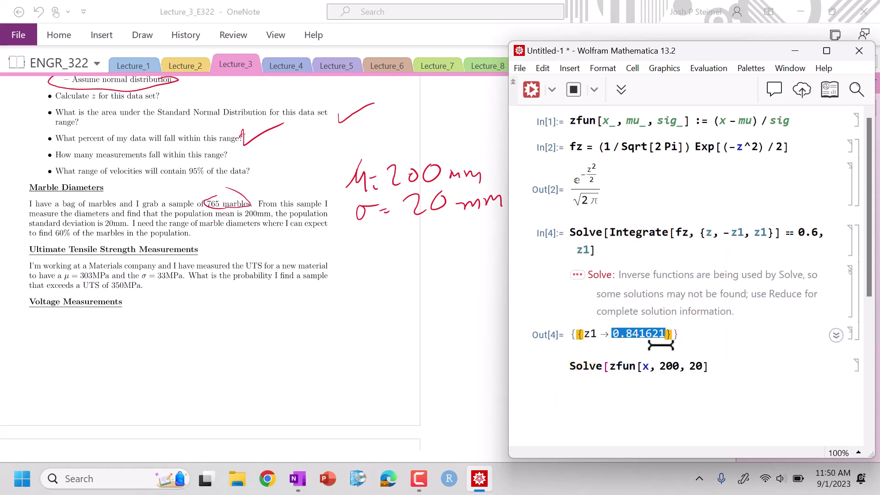
{"action": "left_click", "coordinate": [726, 367]}
{"action": "type", "text": "=="}
{"action": "type", "text": "0.8416212335729142`"}
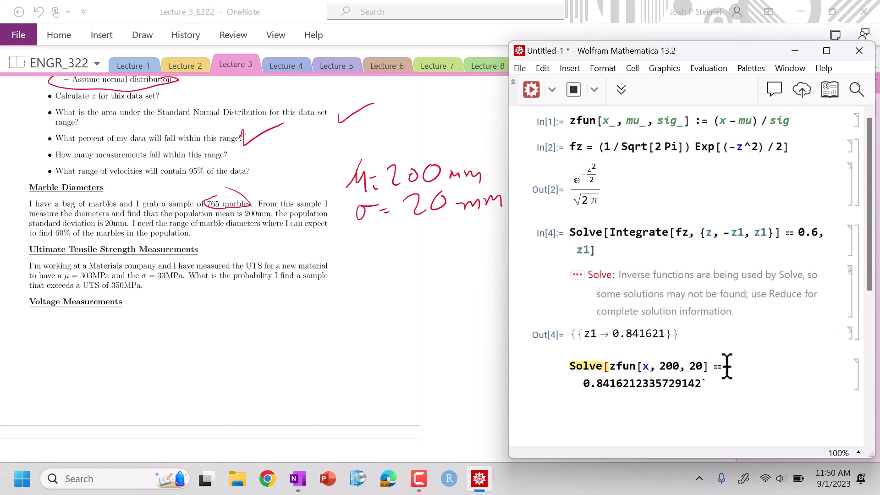
{"action": "type", "text": ", x]"}
{"action": "key", "text": "shift+Return"}
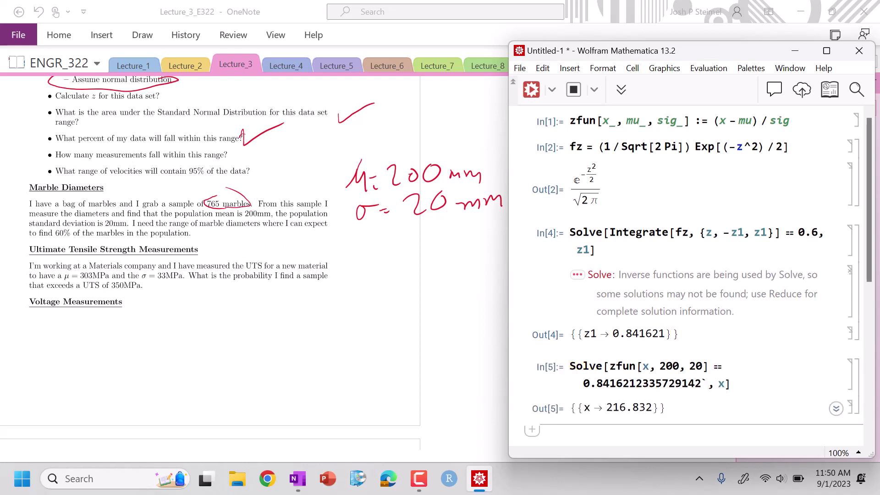
Copy that Solve into a new cell with a negated z value, giving the lower diameter 183.168 mm.
{"action": "triple_click", "coordinate": [575, 365]}
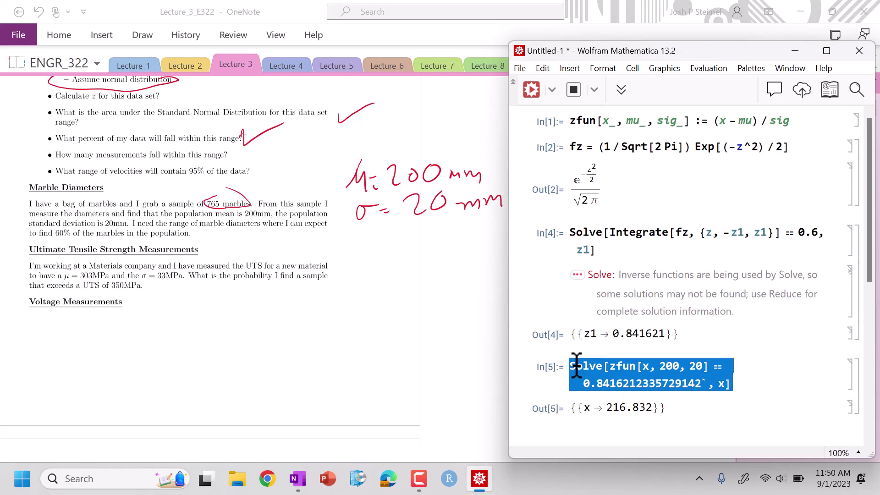
{"action": "key", "text": "ctrl+c"}
{"action": "left_click", "coordinate": [571, 421]}
{"action": "key", "text": "ctrl+v"}
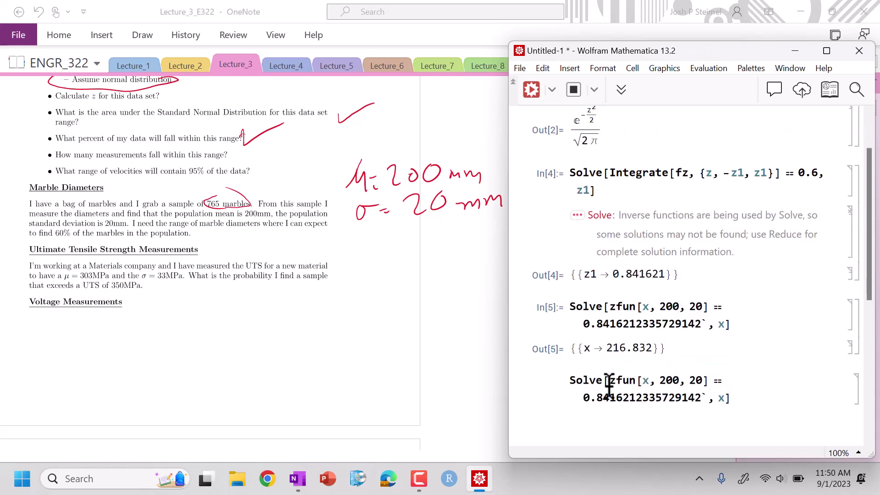
{"action": "left_click", "coordinate": [581, 398]}
{"action": "type", "text": "-"}
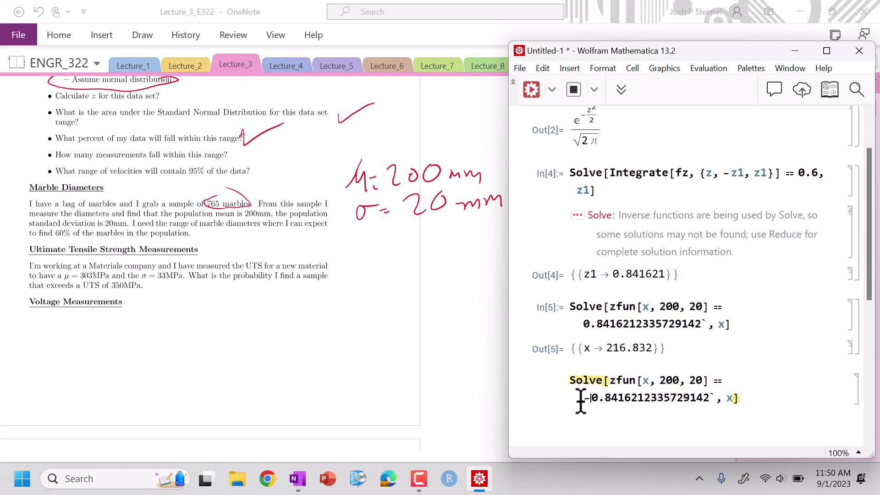
{"action": "key", "text": "shift+Return"}
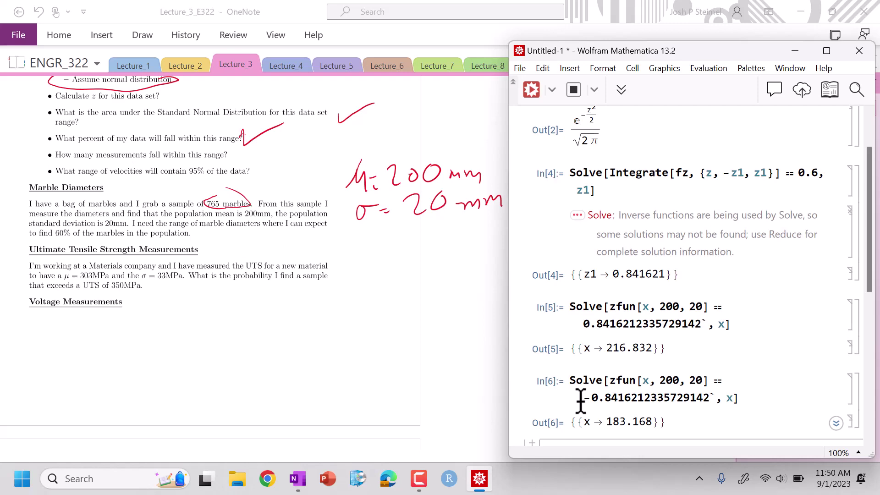
Back in OneNote, underline the 303MPa mean in the UTS problem.
{"action": "key", "text": "alt+Tab"}
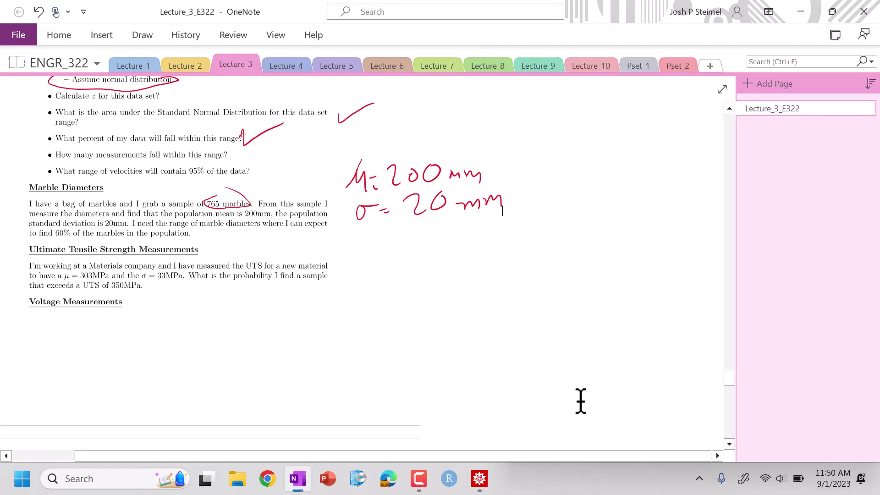
{"action": "scroll", "coordinate": [581, 400], "scroll_direction": "down", "scroll_amount": 3}
{"action": "scroll", "coordinate": [215, 205], "scroll_direction": "right", "scroll_amount": 1}
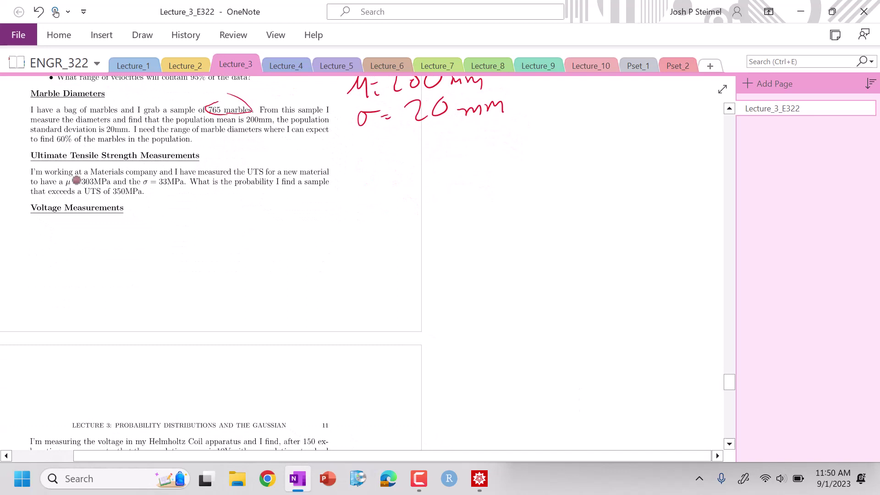
{"action": "left_click_drag", "start_coordinate": [68, 186], "coordinate": [176, 186]}
Sketch axes and a bell curve labelled μ = 303.
{"action": "left_click_drag", "start_coordinate": [331, 188], "coordinate": [336, 300]}
{"action": "left_click_drag", "start_coordinate": [236, 258], "coordinate": [231, 258]}
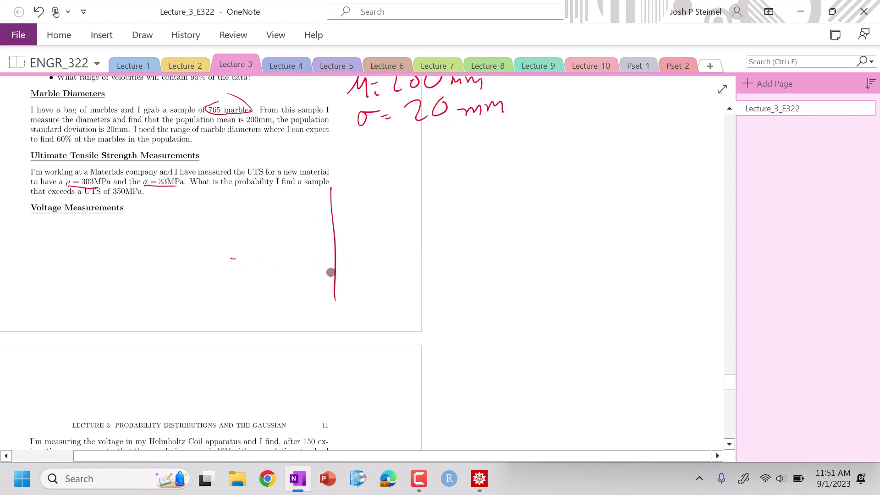
{"action": "left_click_drag", "start_coordinate": [232, 264], "coordinate": [425, 264]}
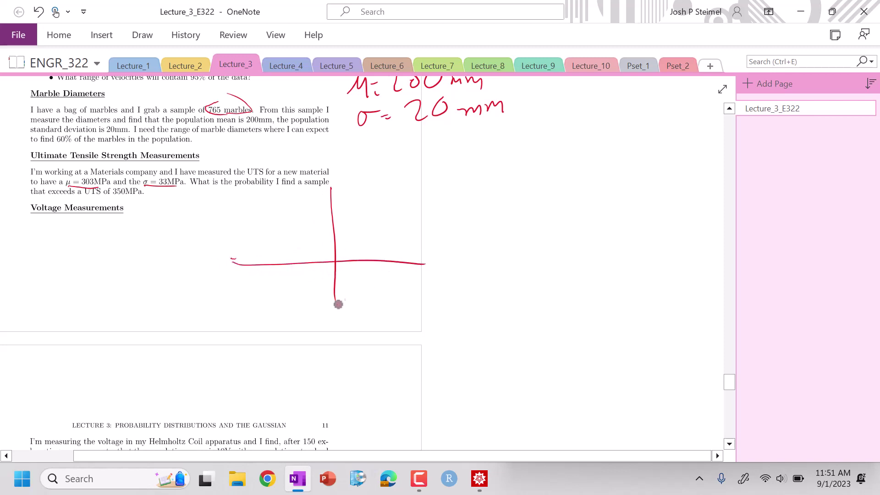
{"action": "mouse_move", "coordinate": [317, 319]}
{"action": "left_mouse_down"}
{"action": "mouse_move", "coordinate": [324, 307]}
{"action": "mouse_move", "coordinate": [353, 309]}
{"action": "left_mouse_up"}
{"action": "left_click_drag", "start_coordinate": [356, 302], "coordinate": [362, 316]}
{"action": "left_click_drag", "start_coordinate": [374, 301], "coordinate": [388, 319]}
{"action": "mouse_move", "coordinate": [239, 253]}
{"action": "left_mouse_down"}
{"action": "mouse_move", "coordinate": [324, 193]}
{"action": "mouse_move", "coordinate": [416, 262]}
{"action": "mouse_move", "coordinate": [376, 255]}
{"action": "mouse_move", "coordinate": [377, 287]}
{"action": "mouse_move", "coordinate": [400, 275]}
{"action": "left_mouse_up"}
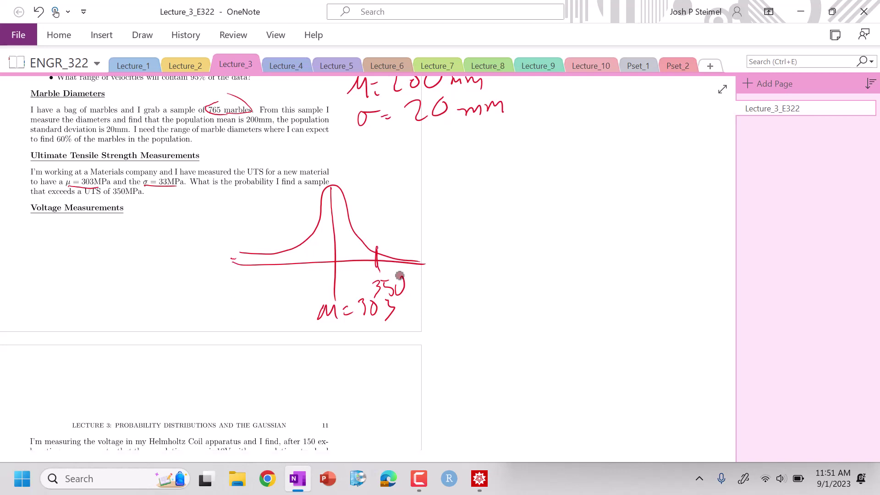
Mark the tail beyond 350 on the sketch and write 0.5 above the curve.
{"action": "mouse_move", "coordinate": [377, 250]}
{"action": "left_mouse_down"}
{"action": "mouse_move", "coordinate": [384, 263]}
{"action": "mouse_move", "coordinate": [390, 255]}
{"action": "mouse_move", "coordinate": [417, 260]}
{"action": "left_mouse_up"}
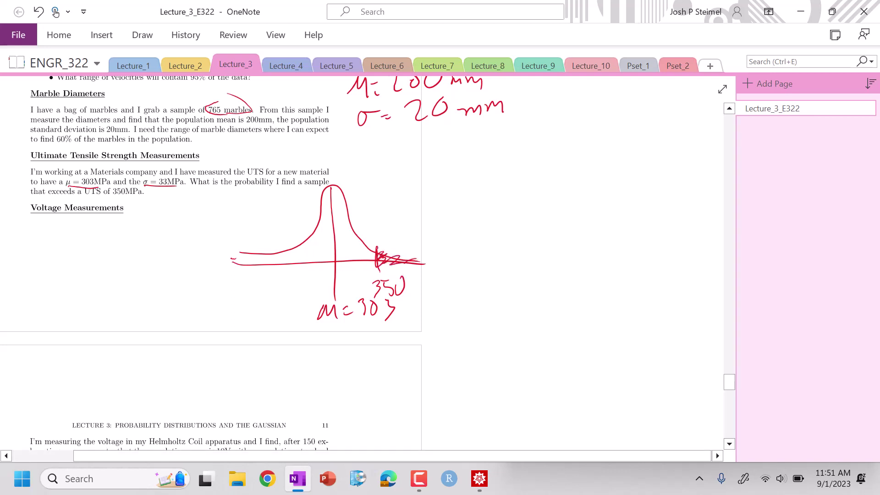
{"action": "mouse_move", "coordinate": [480, 486]}
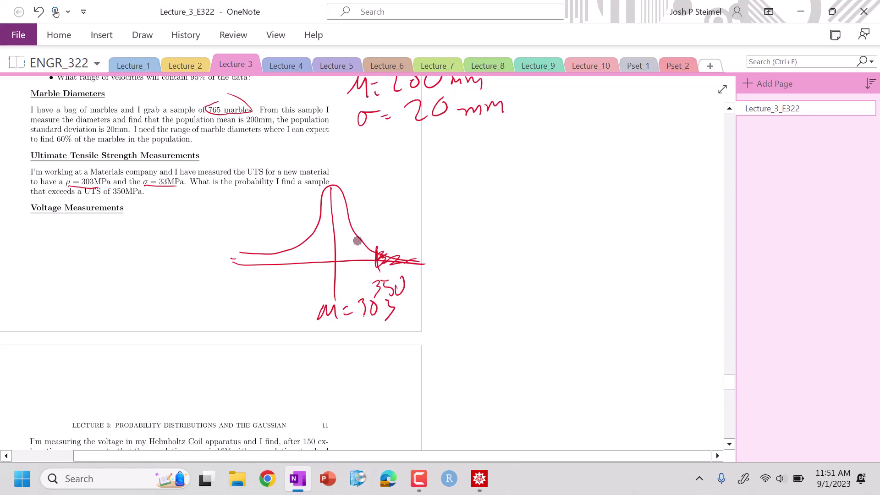
{"action": "mouse_move", "coordinate": [353, 161]}
{"action": "left_mouse_down"}
{"action": "mouse_move", "coordinate": [348, 177]}
{"action": "mouse_move", "coordinate": [362, 177]}
{"action": "mouse_move", "coordinate": [381, 157]}
{"action": "mouse_move", "coordinate": [402, 168]}
{"action": "left_mouse_up"}
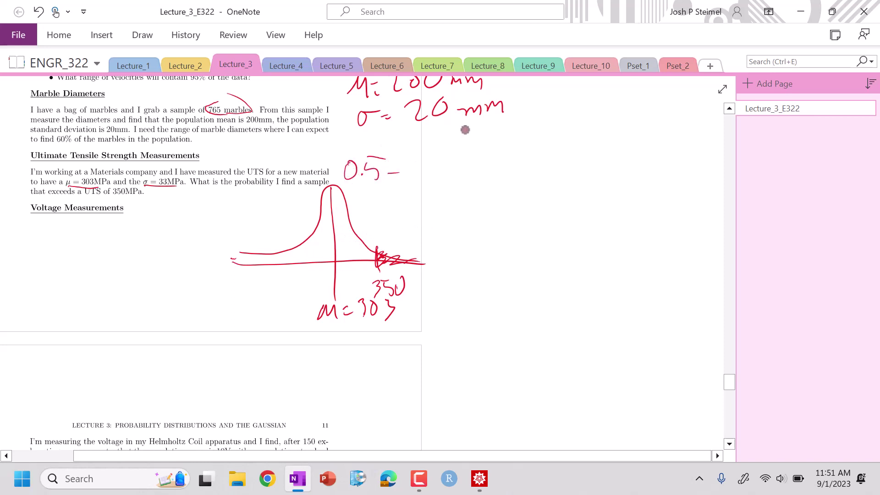
Evaluate zfun[350, 303, 33] // N in Mathematica, giving z = 1.42424.
{"action": "left_click", "coordinate": [479, 478]}
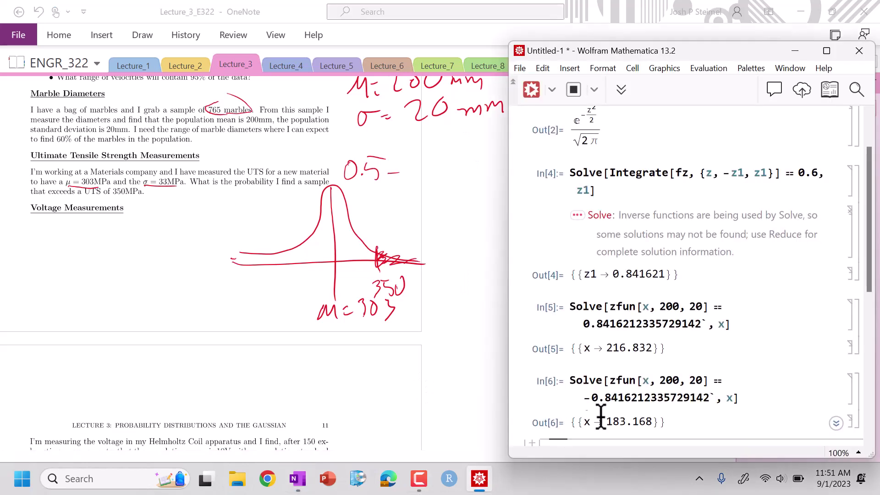
{"action": "left_click_drag", "start_coordinate": [872, 255], "coordinate": [875, 302]}
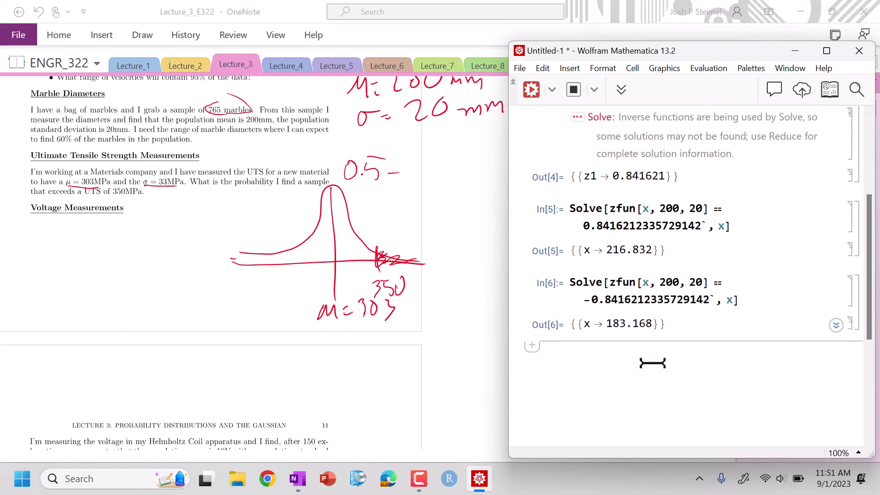
{"action": "type", "text": "z"}
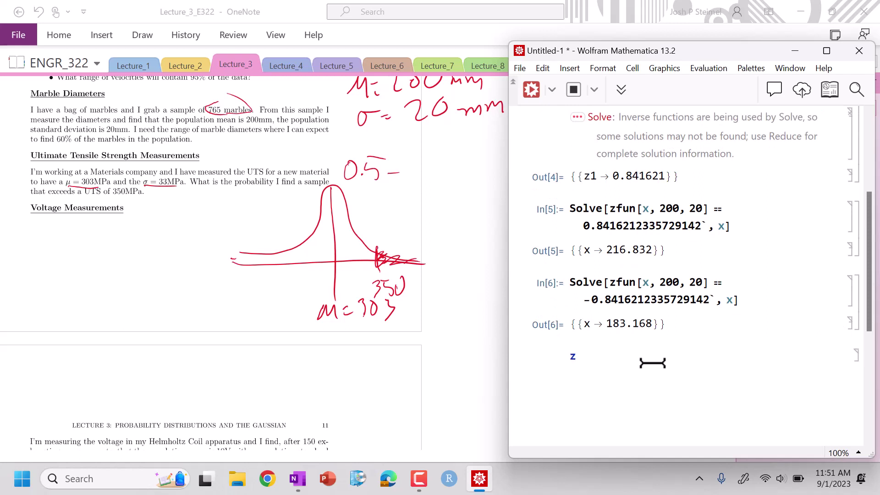
{"action": "type", "text": "fun["}
{"action": "type", "text": "350"}
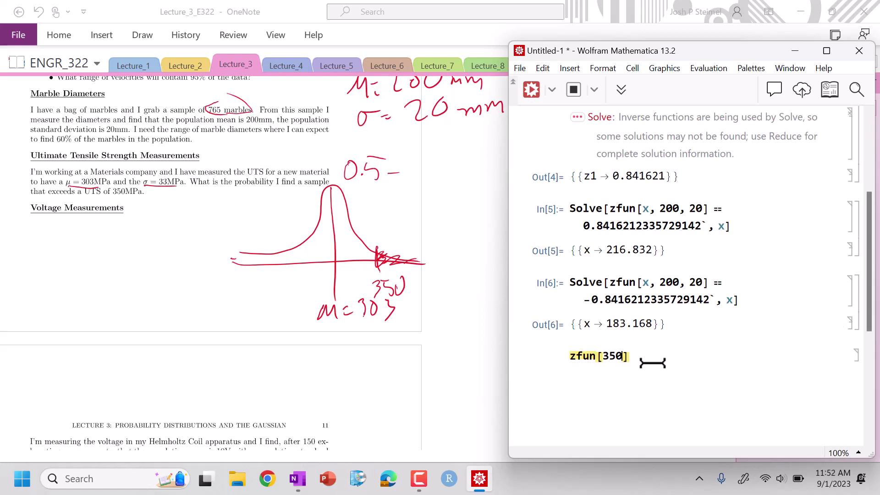
{"action": "type", "text": ", 303, 33"}
{"action": "key", "text": "shift+Return"}
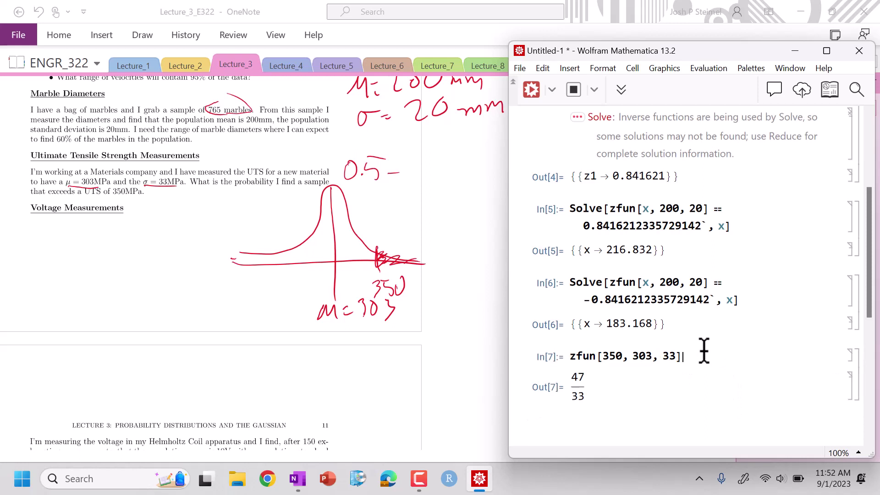
{"action": "type", "text": "// F"}
{"action": "key", "text": "shift+Return"}
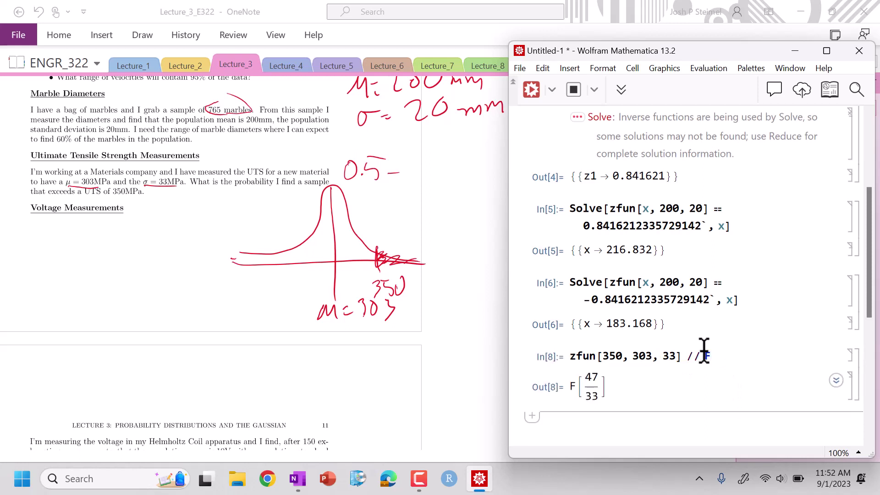
{"action": "left_click", "coordinate": [716, 357]}
{"action": "key", "text": "BackSpace"}
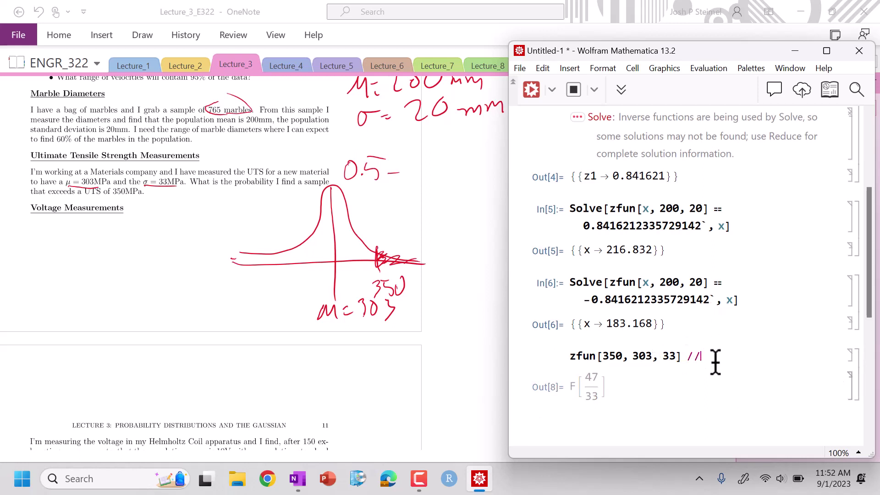
{"action": "type", "text": "N"}
{"action": "key", "text": "shift+Return"}
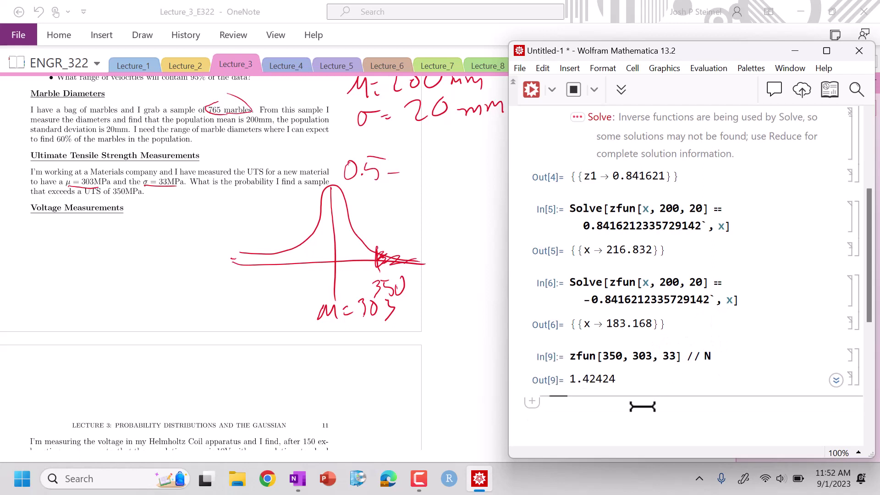
Integrate fz from zfun[350, 303, 33] to Infinity.
{"action": "type", "text": "Integ"}
{"action": "key", "text": "BackSpace"}
{"action": "type", "text": "egra"}
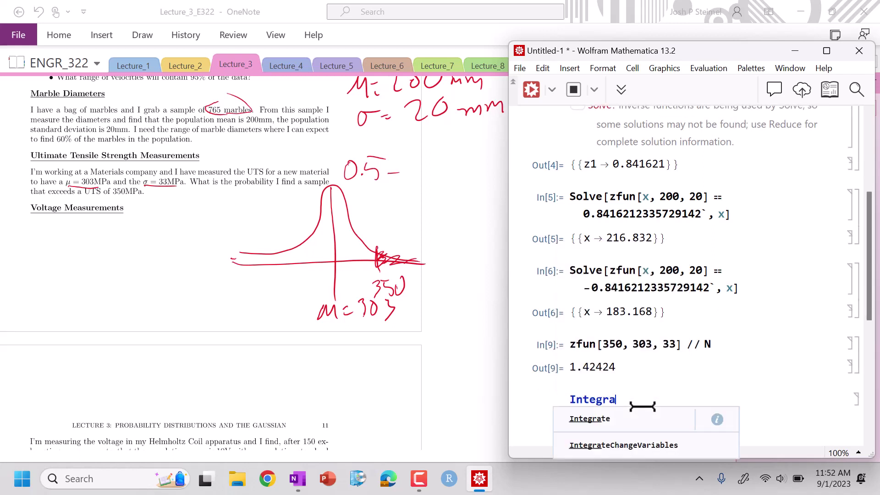
{"action": "key", "text": "Return"}
{"action": "type", "text": "[fz,"}
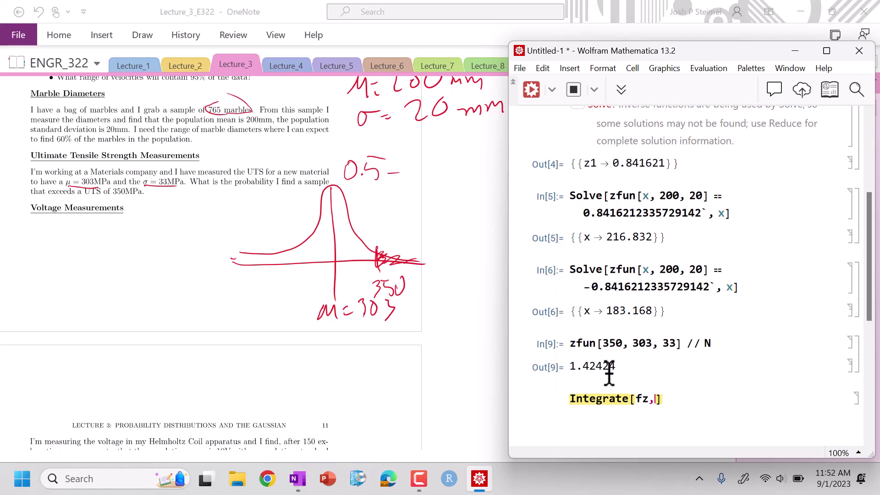
{"action": "type", "text": " {z,"}
{"action": "triple_click", "coordinate": [581, 343]}
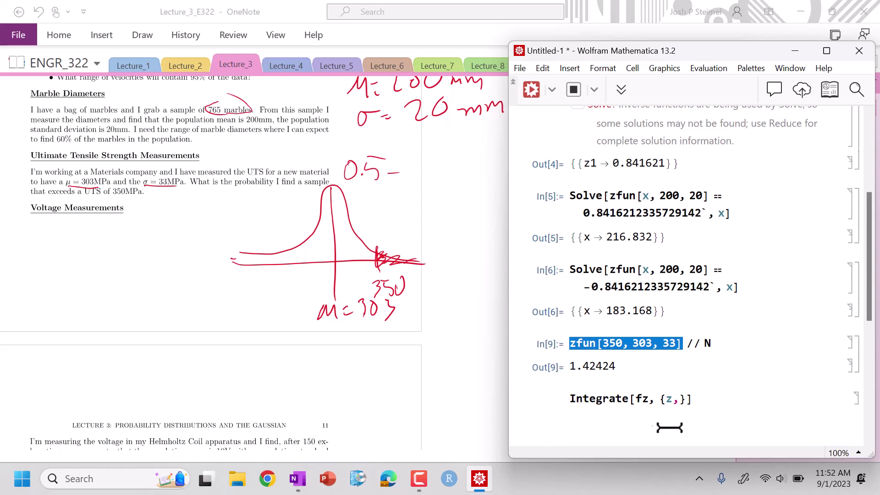
{"action": "right_click", "coordinate": [678, 399]}
{"action": "key", "text": "Escape"}
{"action": "key", "text": "ctrl+v"}
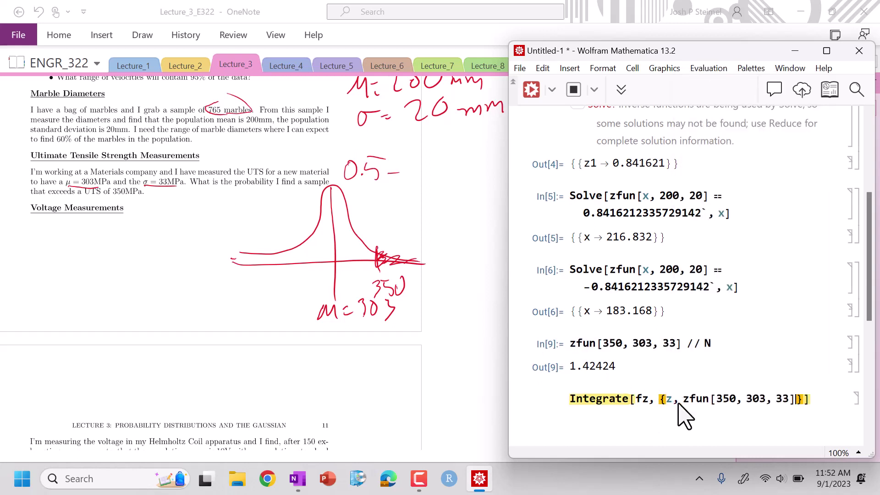
{"action": "type", "text": ", Infin"}
{"action": "key", "text": "Tab"}
{"action": "key", "text": "shift+Return"}
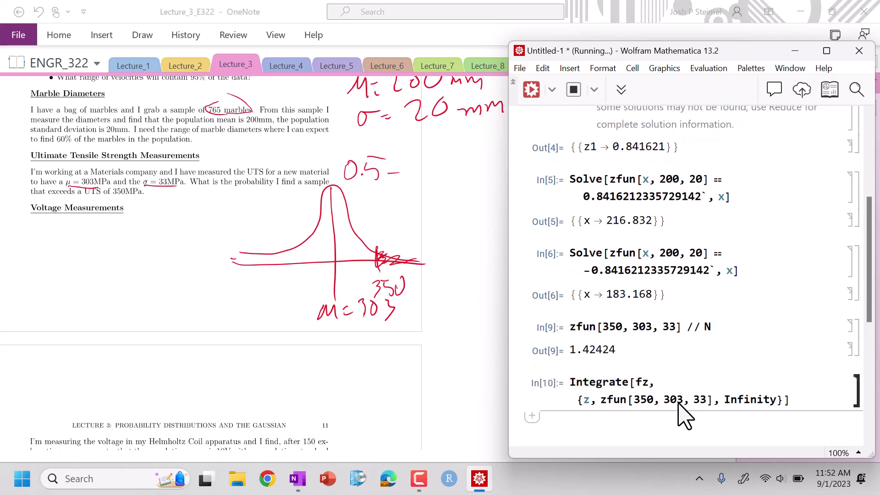
Append // N to the integral for a 0.0771882 probability, then return to OneNote.
{"action": "left_click", "coordinate": [780, 386]}
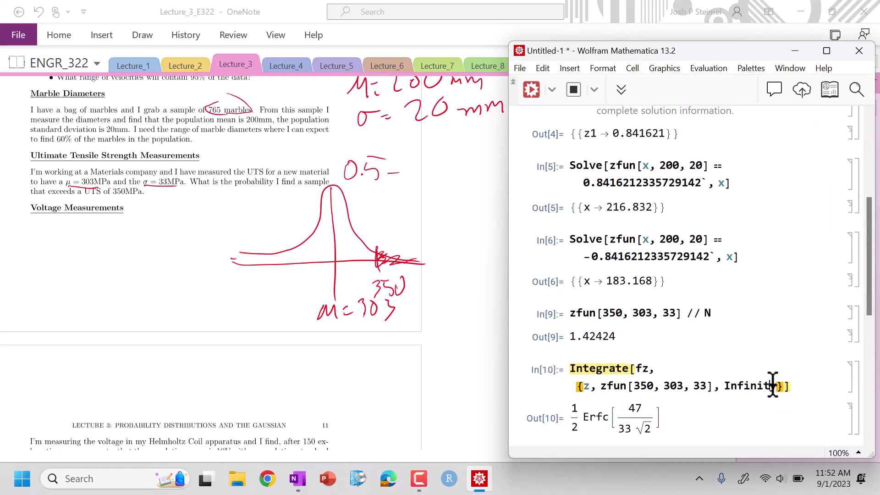
{"action": "type", "text": "// N"}
{"action": "key", "text": "shift+Return"}
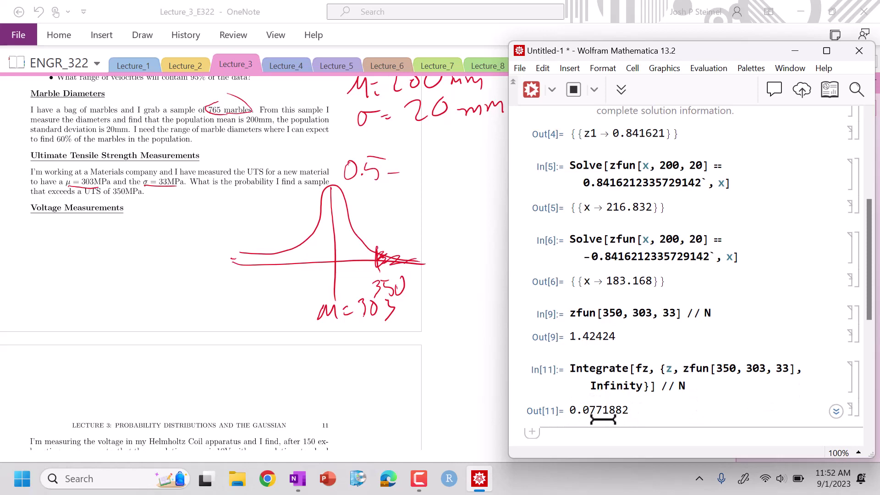
{"action": "key", "text": "alt+Tab"}
Underline voltage, Helmholtz, 150 measurements, the 10V mean and 3.4 standard deviation.
{"action": "scroll", "coordinate": [601, 419], "scroll_direction": "down", "scroll_amount": 3}
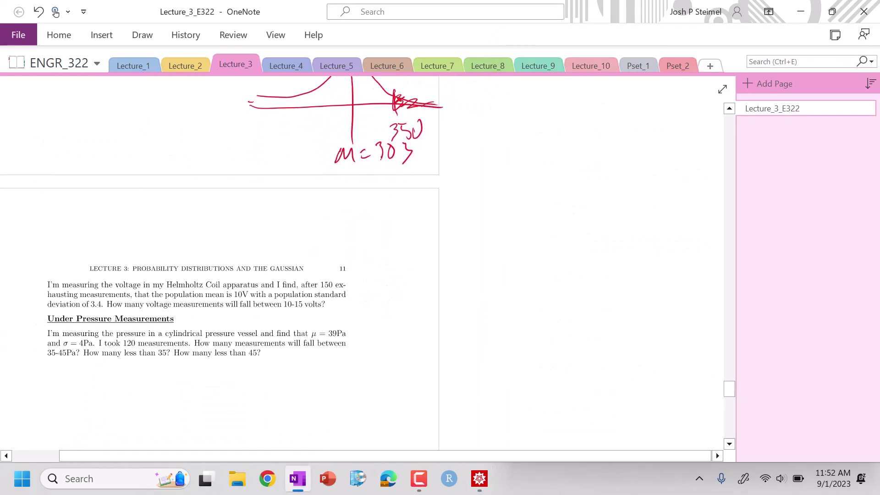
{"action": "left_click_drag", "start_coordinate": [117, 291], "coordinate": [133, 289]}
{"action": "left_click_drag", "start_coordinate": [187, 290], "coordinate": [200, 289]}
{"action": "left_click_drag", "start_coordinate": [332, 288], "coordinate": [315, 289]}
{"action": "left_click_drag", "start_coordinate": [248, 297], "coordinate": [228, 299]}
{"action": "left_click_drag", "start_coordinate": [106, 313], "coordinate": [87, 310]}
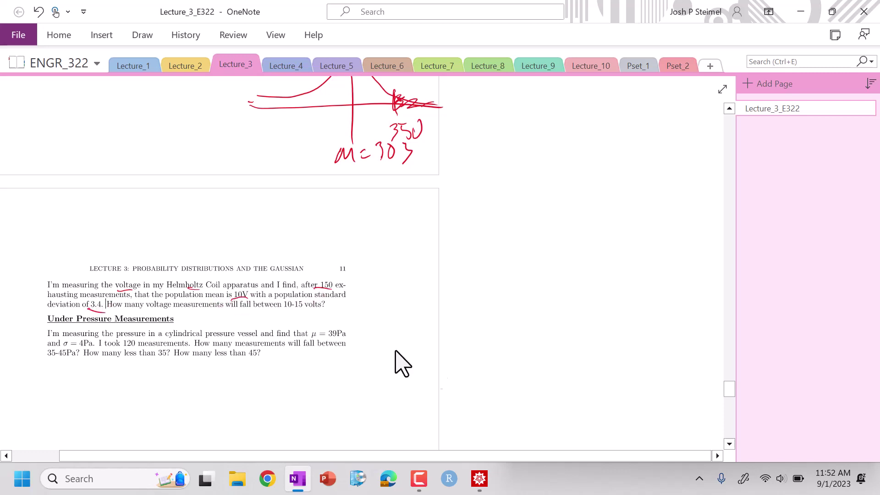
In Mathematica, integrate fz between zfun[10, 10, 3.4] and zfun[15, 10, 3.4], giving 0.429299.
{"action": "left_click", "coordinate": [479, 479]}
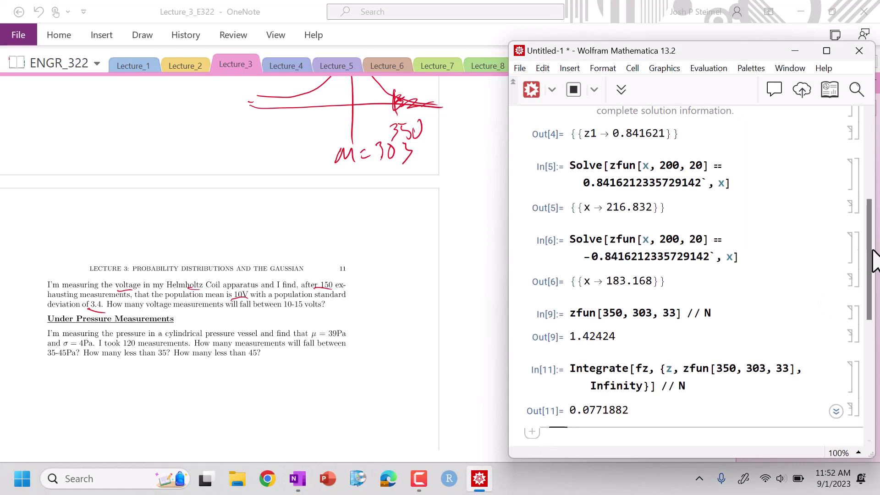
{"action": "left_click_drag", "start_coordinate": [873, 256], "coordinate": [867, 305]}
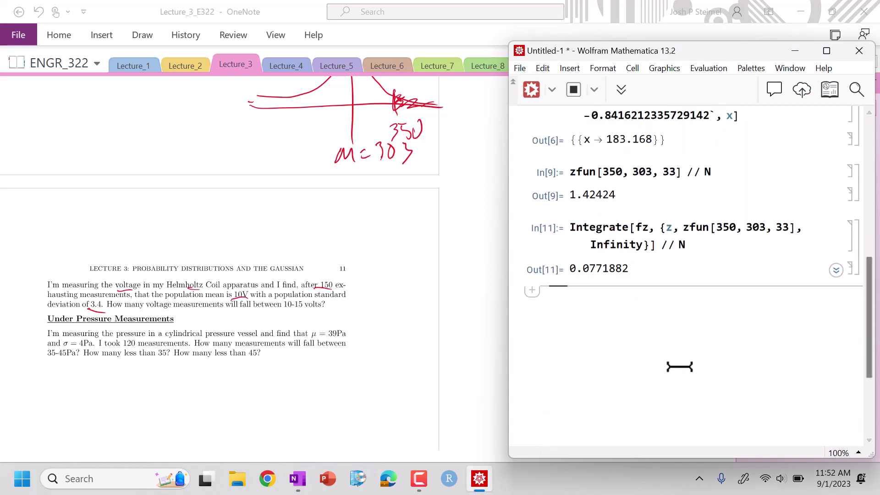
{"action": "type", "text": "Integ"}
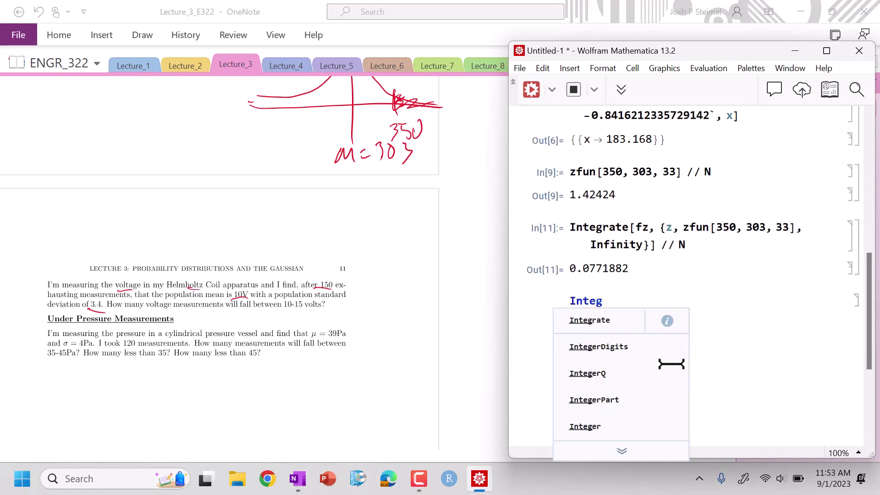
{"action": "key", "text": "Return"}
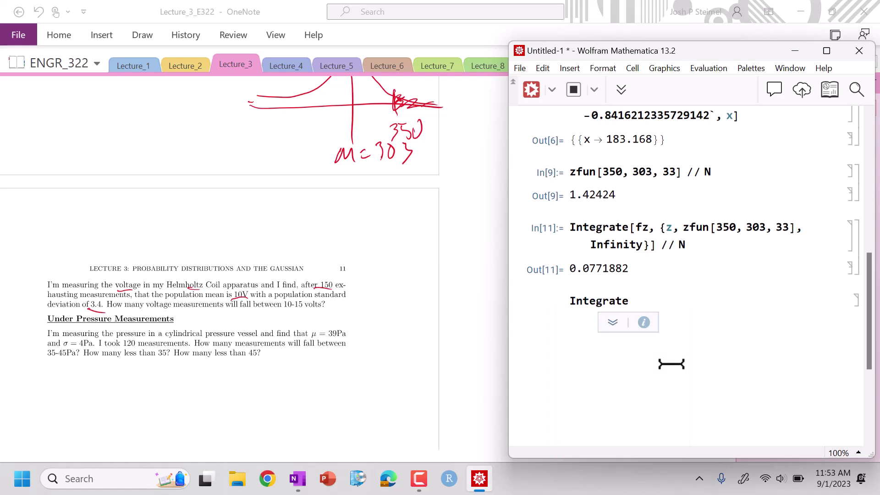
{"action": "type", "text": "[fz, {z,"}
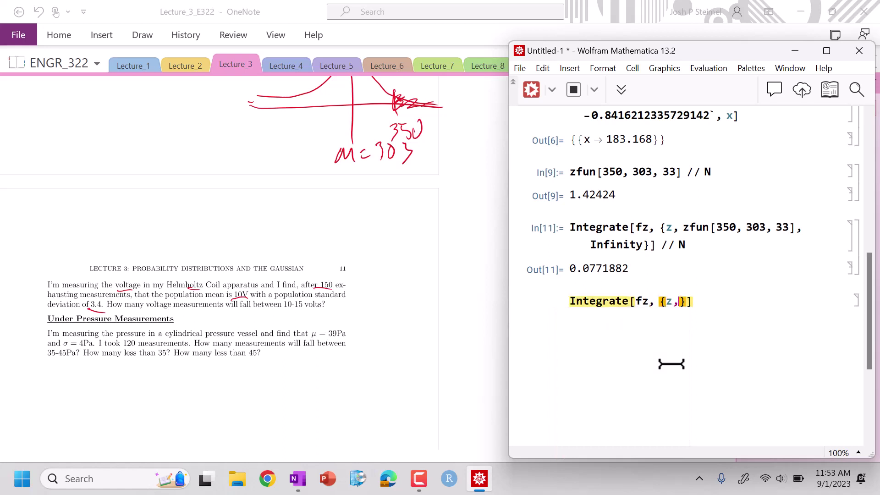
{"action": "type", "text": " zfun["}
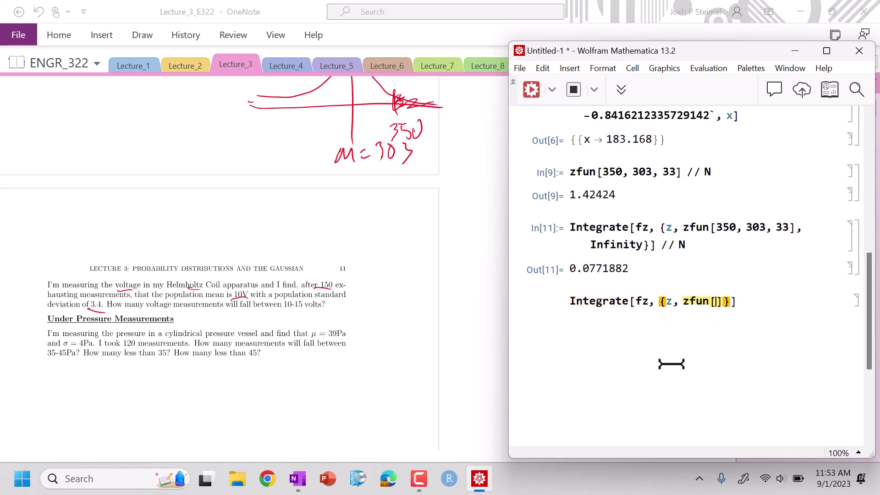
{"action": "type", "text": "10, 10,"}
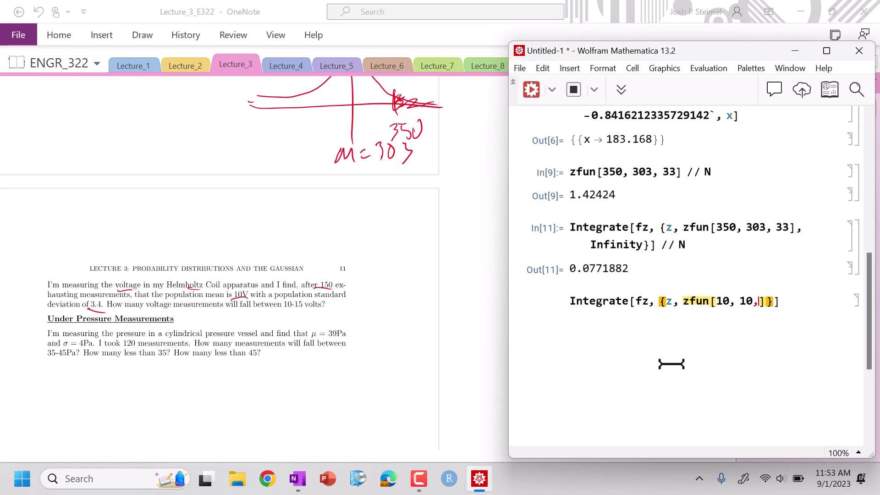
{"action": "type", "text": " 3.4]"}
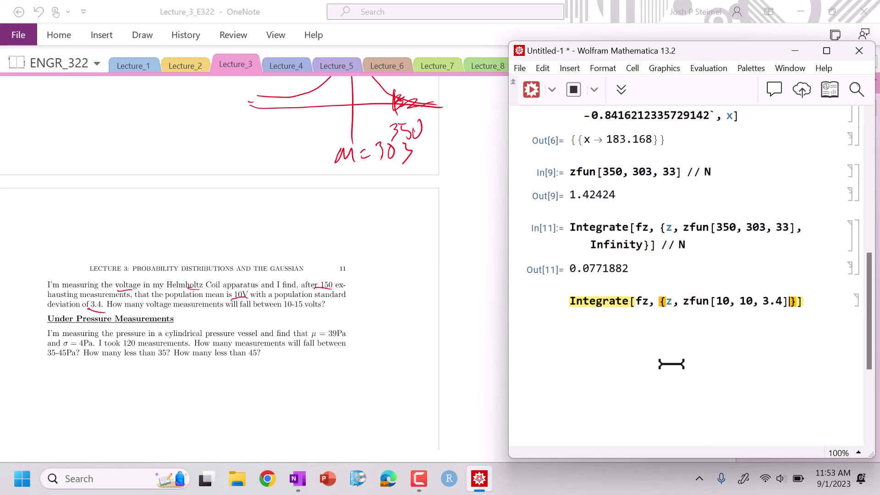
{"action": "type", "text": ", zfun["}
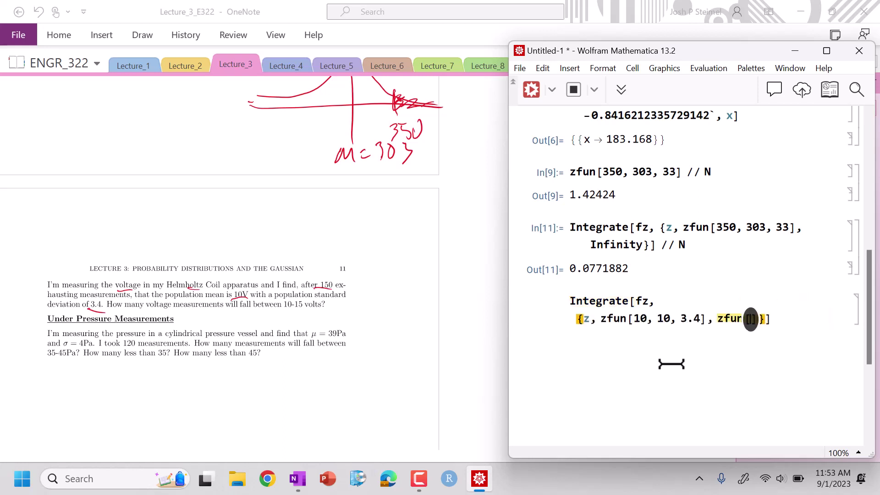
{"action": "type", "text": "1"}
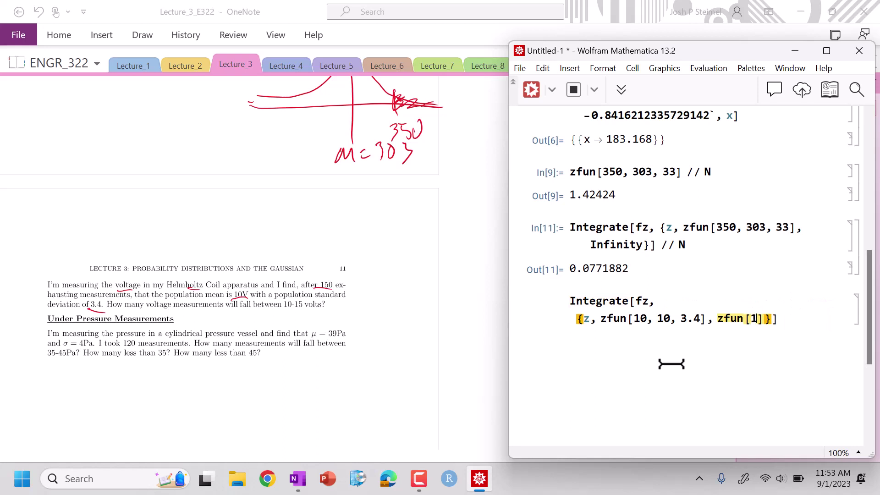
{"action": "type", "text": "5, 10, 3.4"}
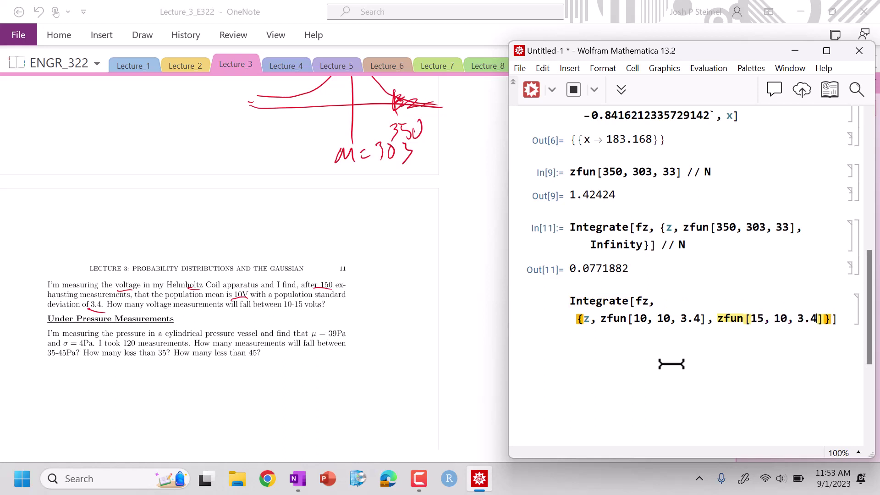
{"action": "key", "text": "shift+Return"}
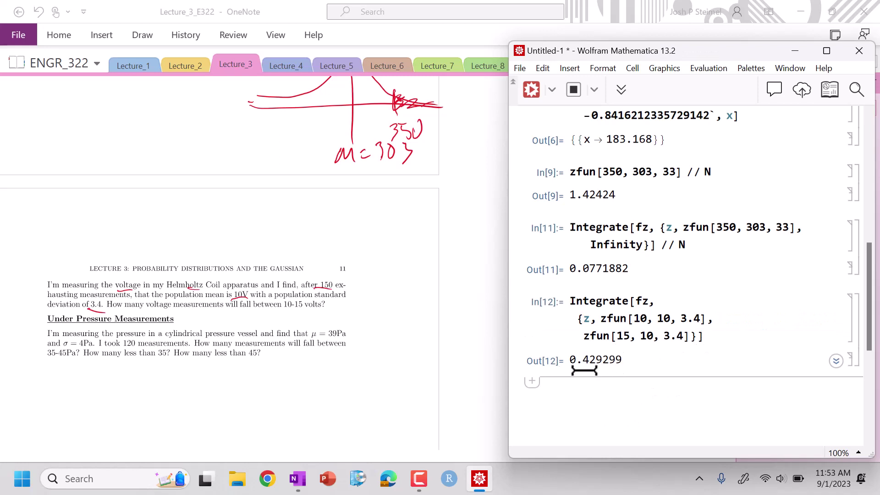
Multiply the integral by 150 for about 64.3948 measurements, then return to OneNote.
{"action": "left_click", "coordinate": [707, 351]}
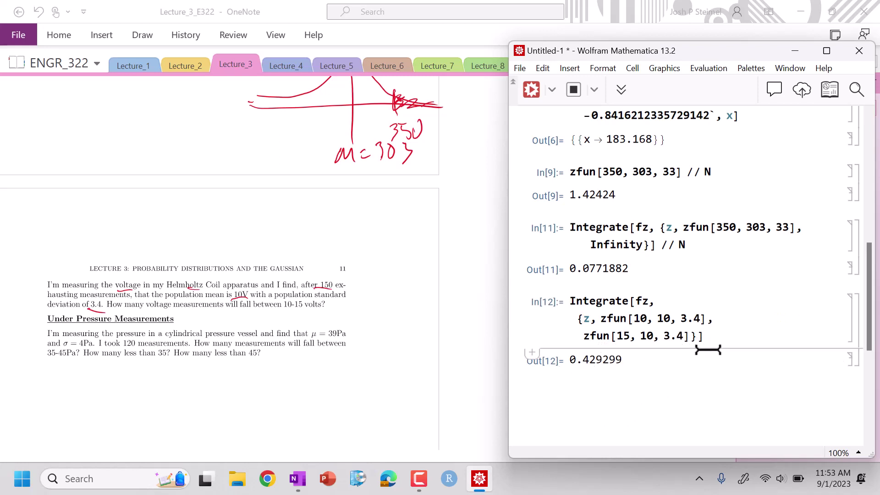
{"action": "left_click", "coordinate": [716, 337]}
{"action": "type", "text": "*"}
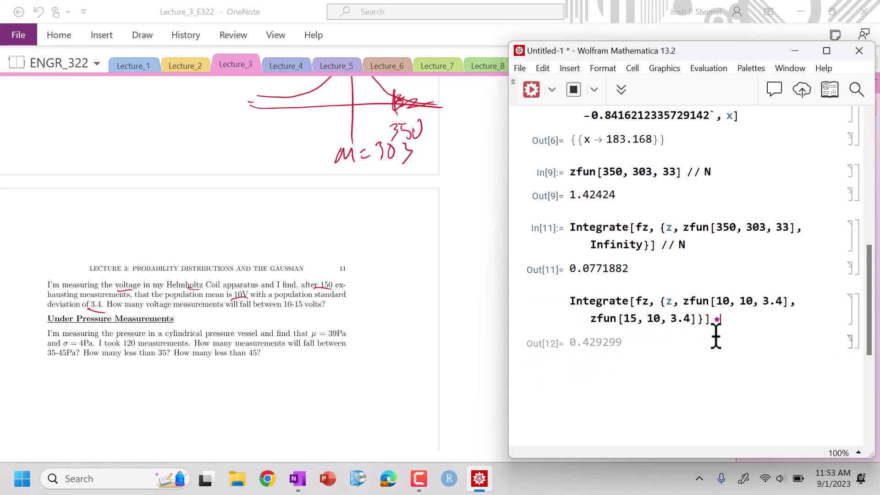
{"action": "type", "text": "150"}
{"action": "key", "text": "shift+Return"}
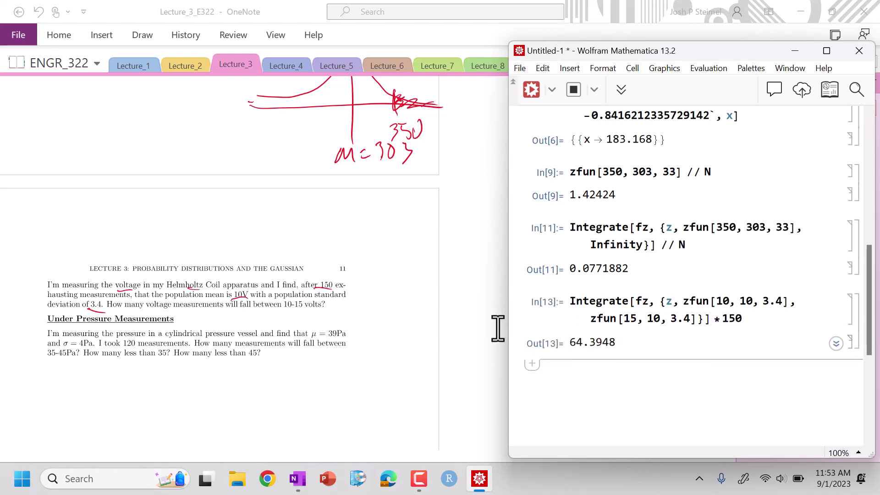
{"action": "left_click", "coordinate": [456, 307]}
{"action": "scroll", "coordinate": [455, 306], "scroll_direction": "down", "scroll_amount": 2}
{"action": "scroll", "coordinate": [220, 230], "scroll_direction": "down", "scroll_amount": 2}
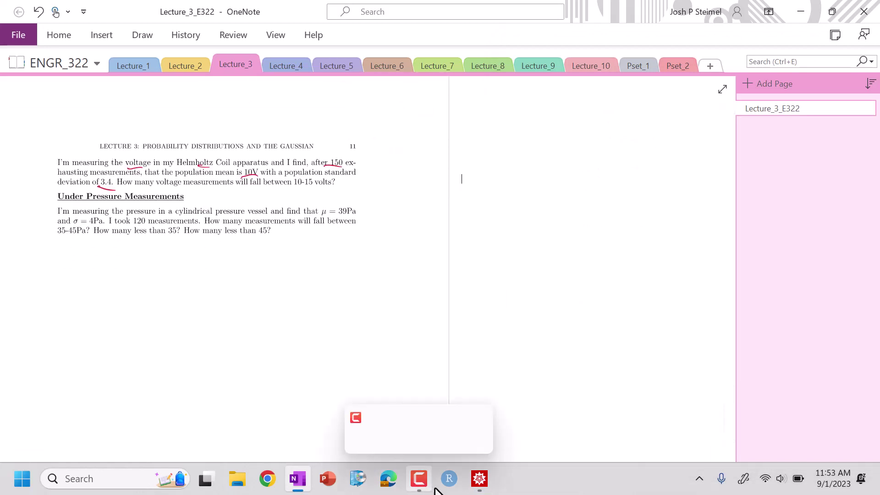
Copy the voltage-count expression into a new cell and change the multiplier 150 to 120.
{"action": "left_click", "coordinate": [479, 481]}
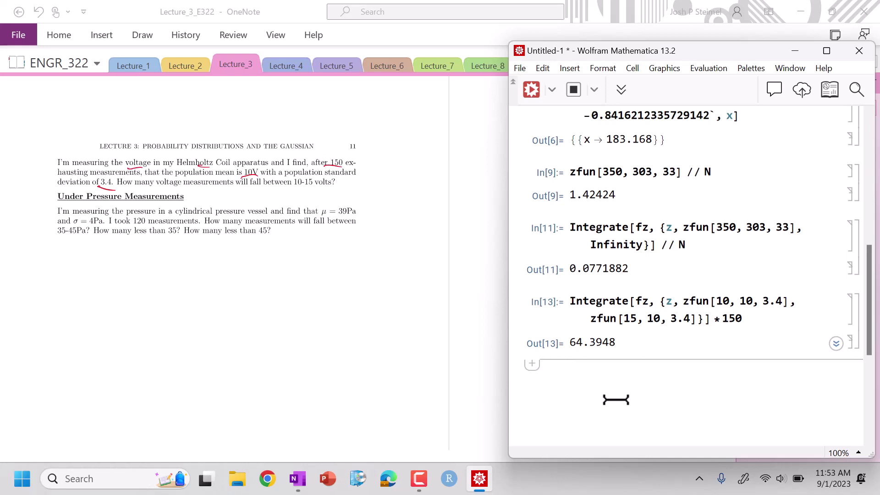
{"action": "triple_click", "coordinate": [589, 295]}
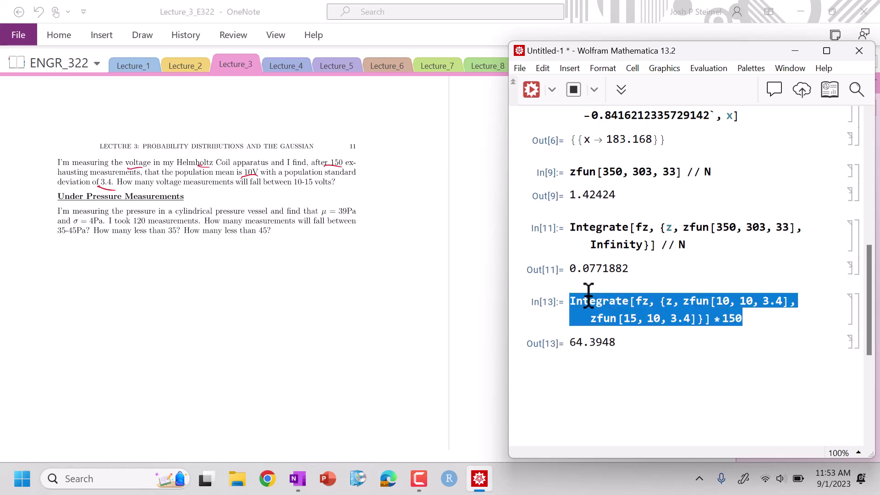
{"action": "left_click", "coordinate": [595, 366]}
{"action": "type", "text": "Integrate[fz, {z, zfun[10, 10, 3.4], zfun[15, 10, 3.4]}]*150"}
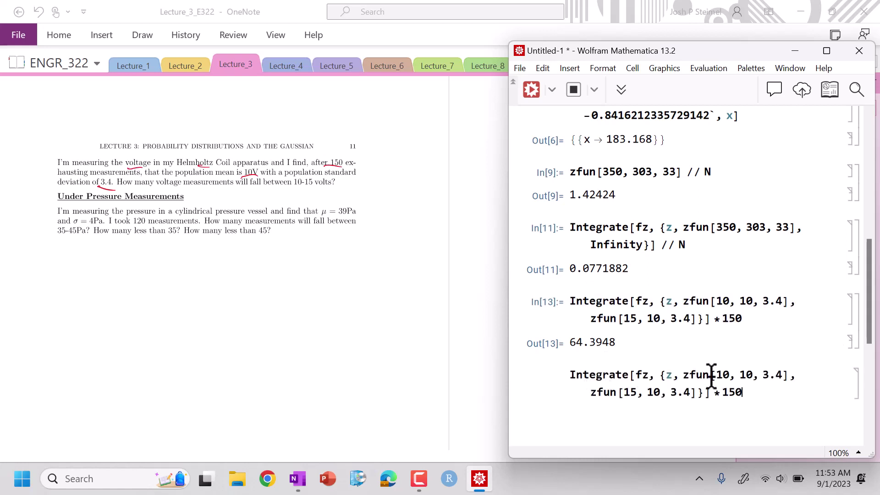
{"action": "double_click", "coordinate": [732, 393]}
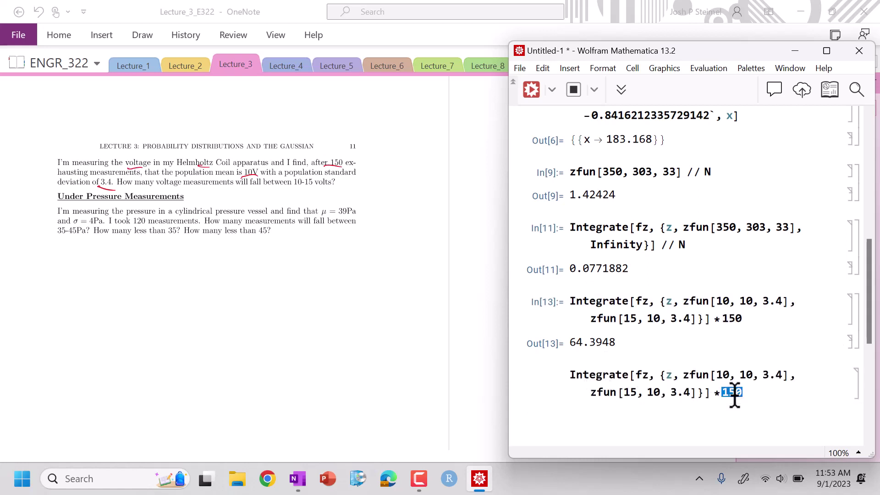
{"action": "type", "text": "120"}
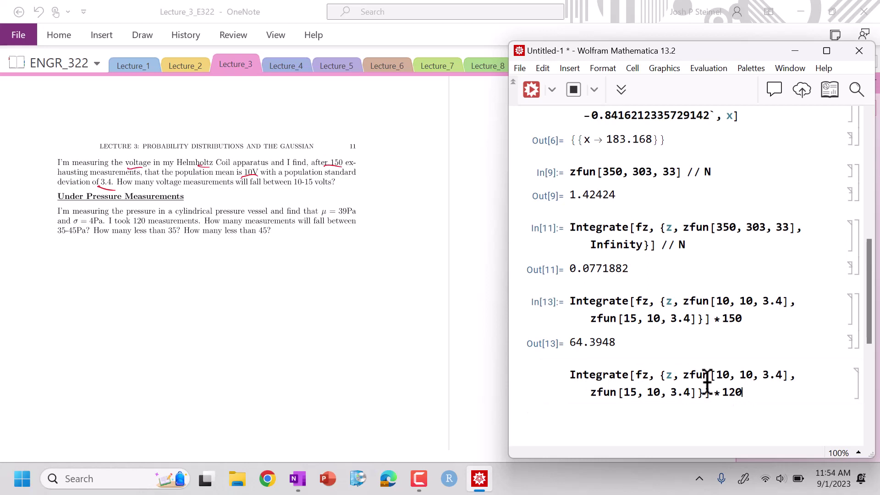
Change the limits to zfun[35, 39, 4] and zfun[45, 39, 4], then evaluate.
{"action": "double_click", "coordinate": [727, 375]}
{"action": "left_click", "coordinate": [729, 375]}
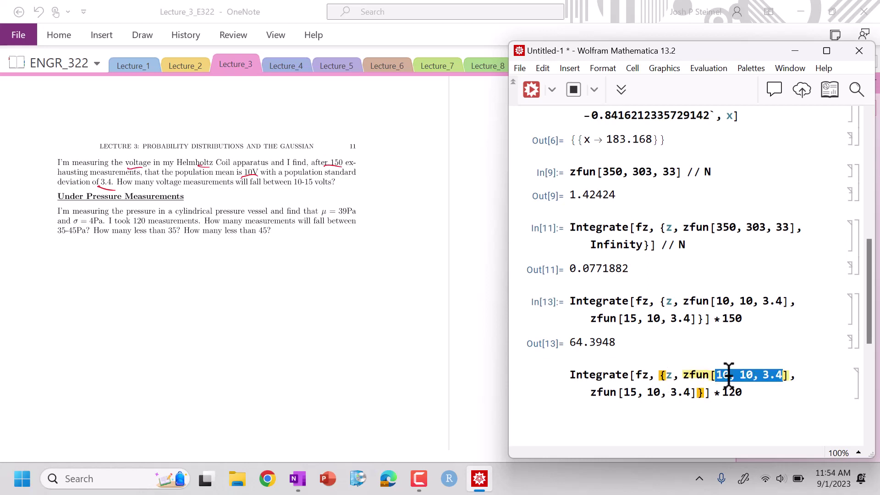
{"action": "type", "text": "35, "}
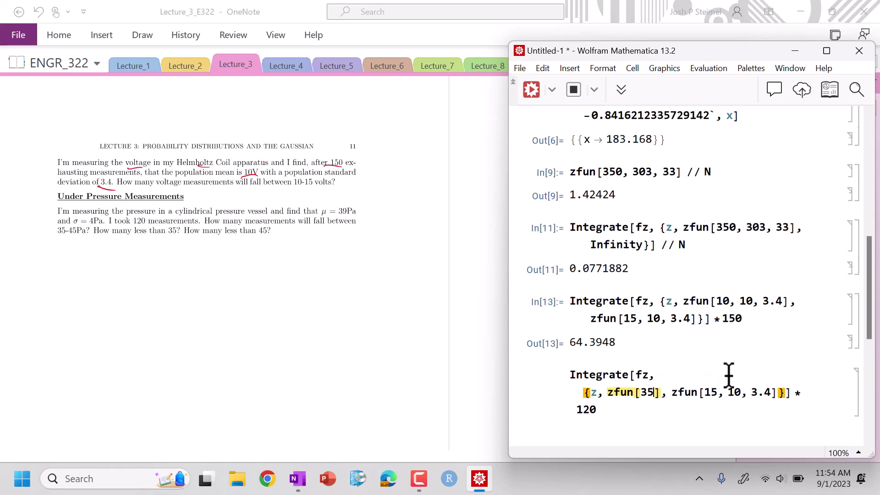
{"action": "type", "text": "39, "}
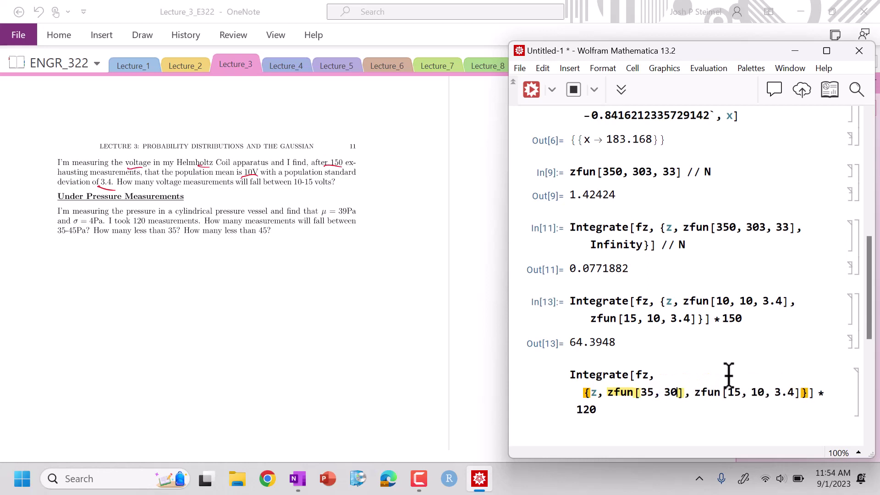
{"action": "type", "text": "4"}
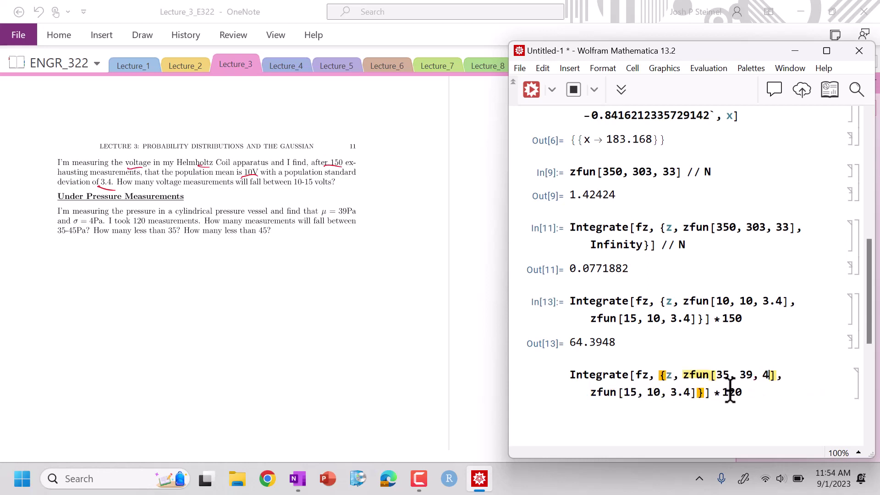
{"action": "triple_click", "coordinate": [648, 393]}
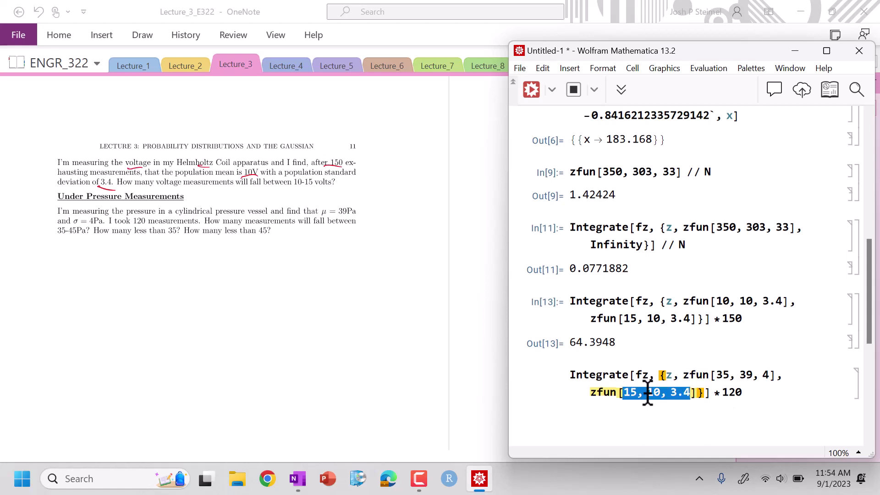
{"action": "type", "text": "45"}
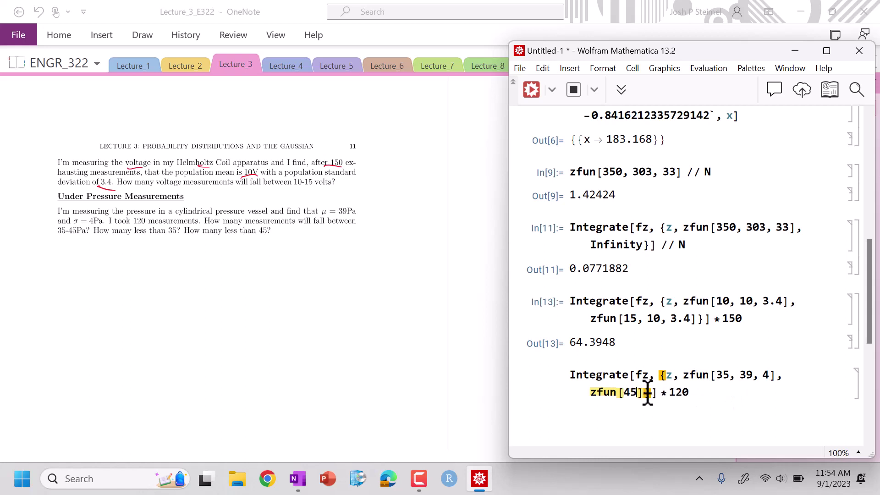
{"action": "type", "text": ", 39, 4"}
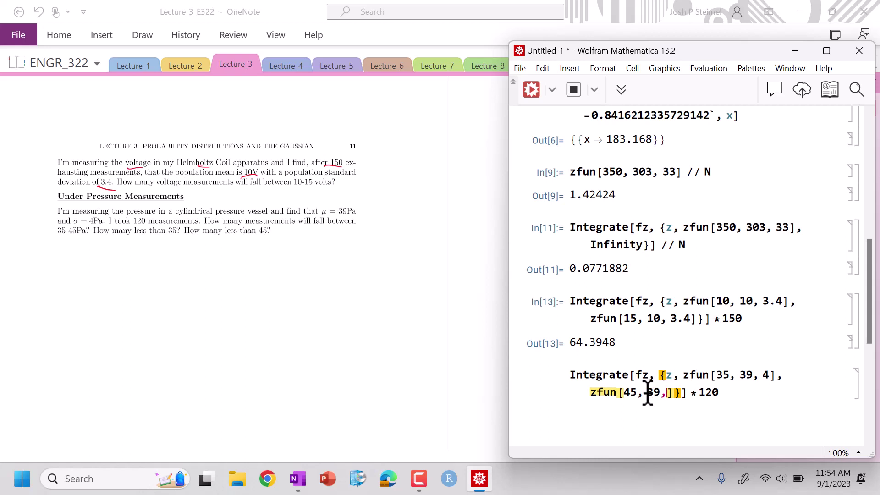
{"action": "key", "text": "shift+Return"}
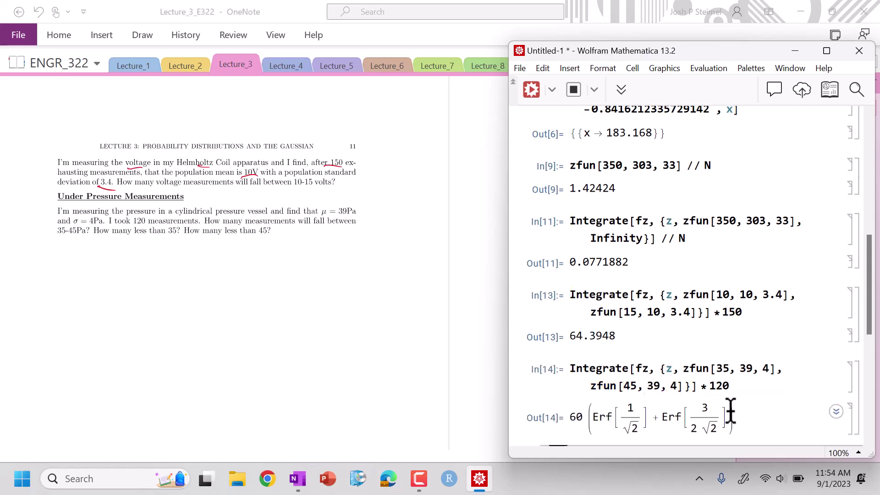
Append // N to get the numeric count 92.9445.
{"action": "left_click", "coordinate": [746, 386]}
{"action": "type", "text": "// "}
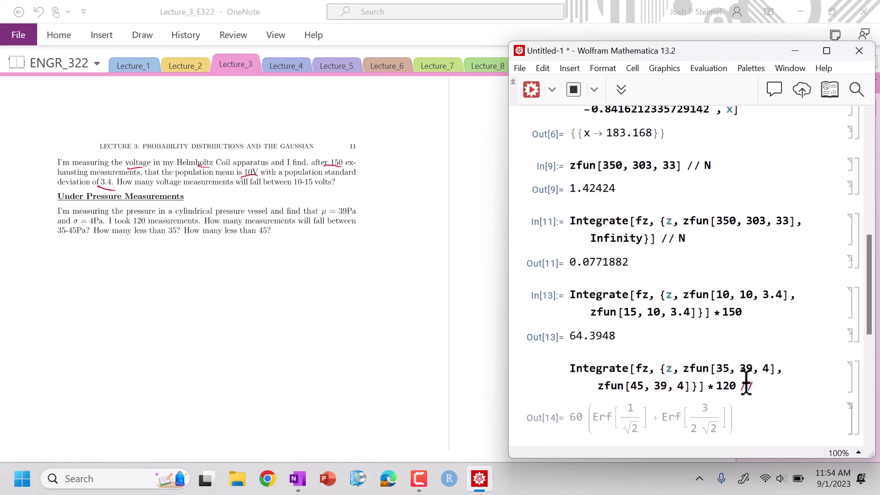
{"action": "type", "text": "N"}
{"action": "key", "text": "shift+Return"}
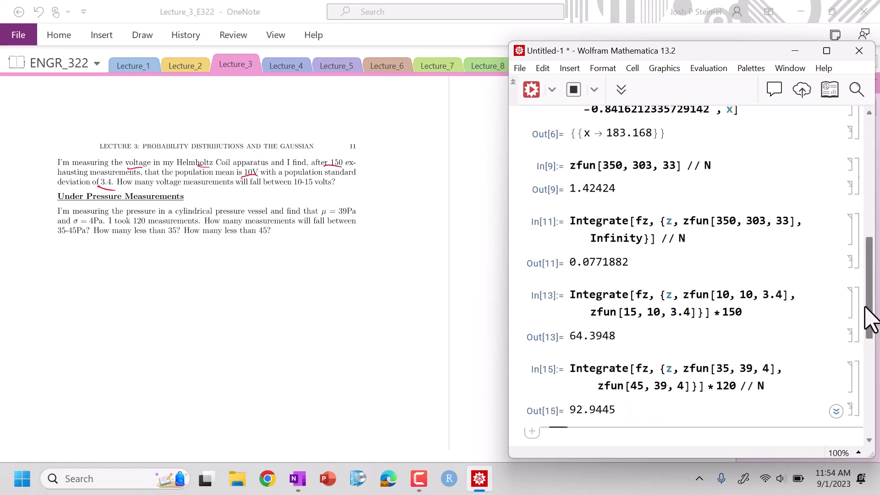
{"action": "left_click_drag", "start_coordinate": [871, 319], "coordinate": [873, 356]}
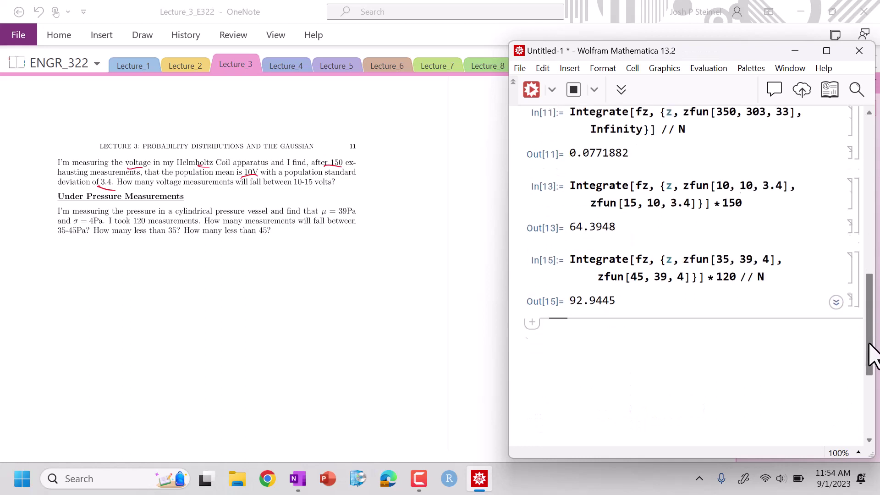
{"action": "double_click", "coordinate": [615, 263]}
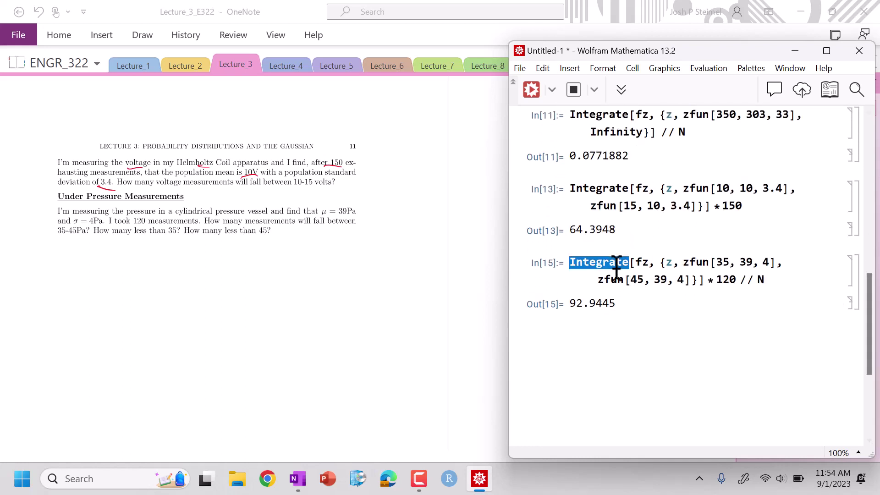
Copy the In[15] pressure integral into a new input cell.
{"action": "left_click", "coordinate": [616, 266]}
{"action": "double_click", "coordinate": [617, 267]}
{"action": "left_click", "coordinate": [616, 267]}
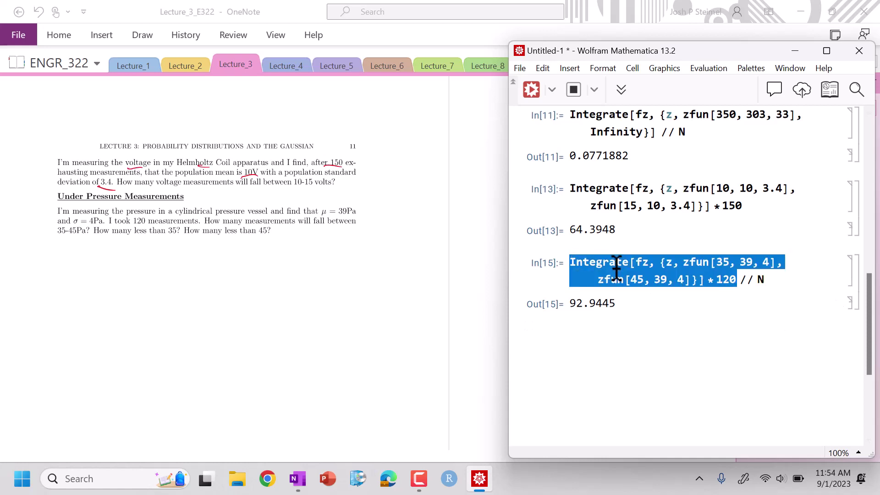
{"action": "left_click", "coordinate": [616, 267]}
{"action": "key", "text": "ctrl+c"}
{"action": "left_click", "coordinate": [613, 368]}
{"action": "key", "text": "ctrl+v"}
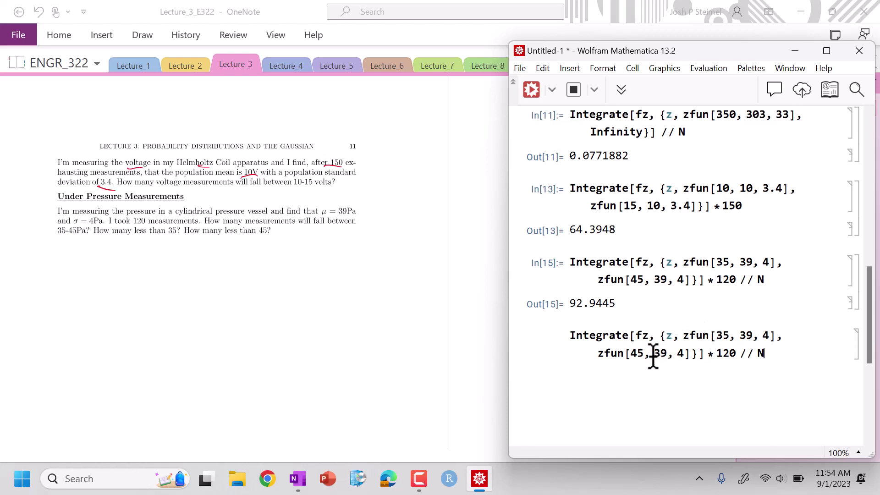
Set the limits to -Infinity and zfun[35, 39, 4] and evaluate, giving 19.0386.
{"action": "left_click", "coordinate": [680, 337]}
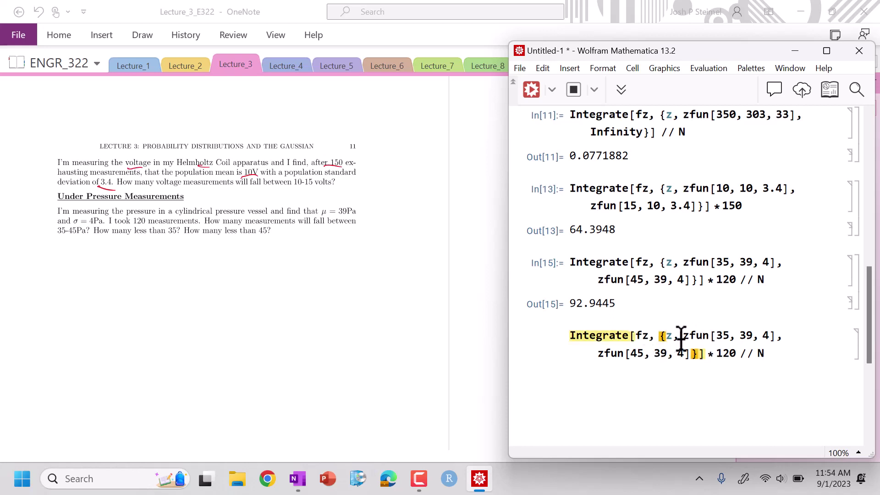
{"action": "triple_click", "coordinate": [621, 355]}
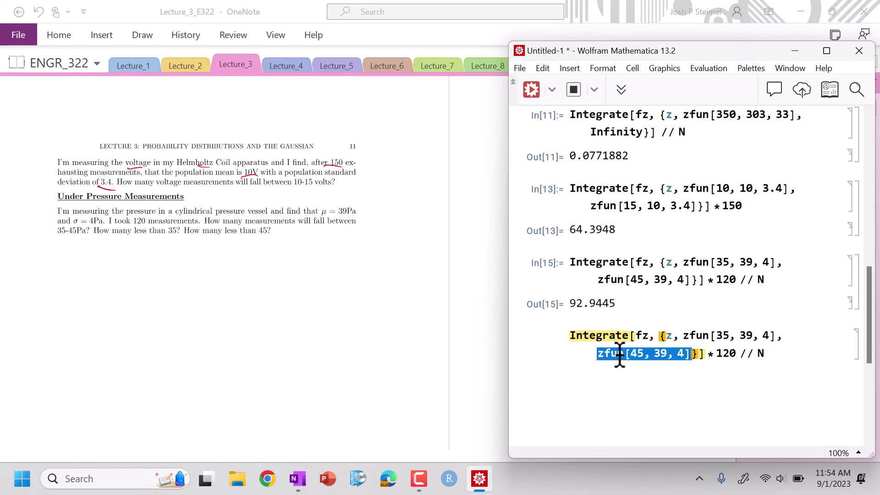
{"action": "key", "text": "BackSpace"}
{"action": "key", "text": "BackSpace"}
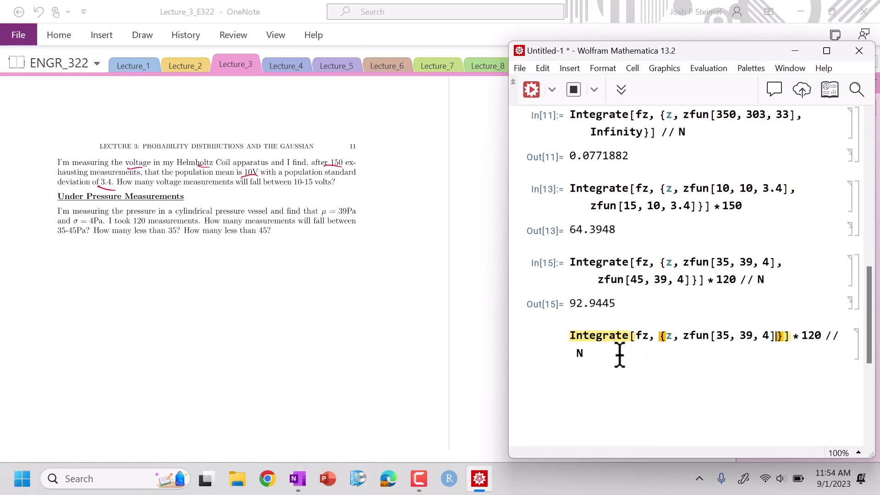
{"action": "right_click", "coordinate": [681, 338]}
{"action": "key", "text": "Escape"}
{"action": "type", "text": "-In"}
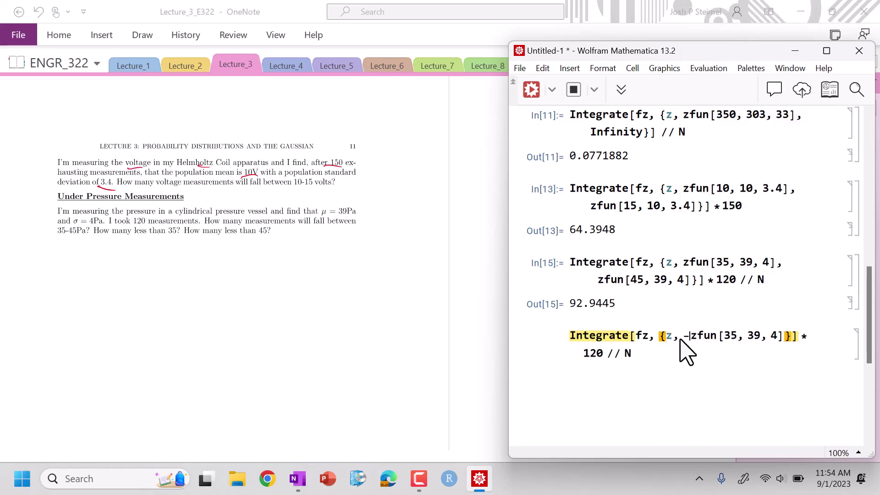
{"action": "key", "text": "Escape"}
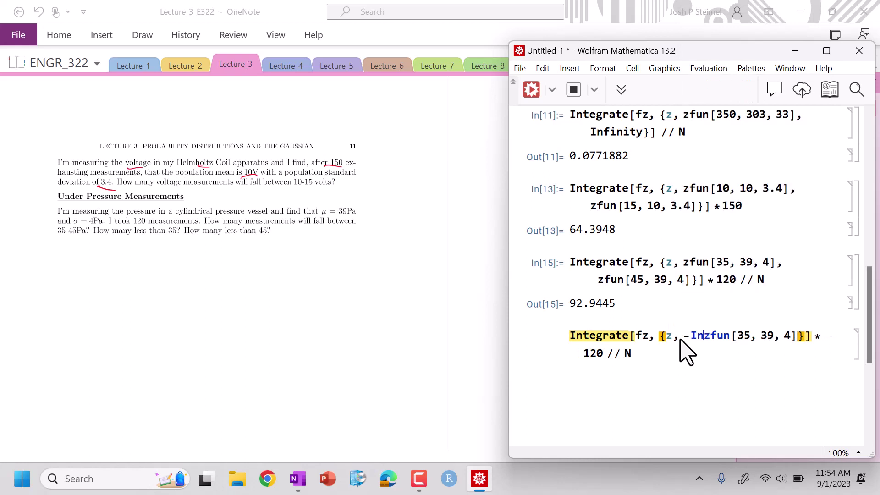
{"action": "type", "text": "finity,"}
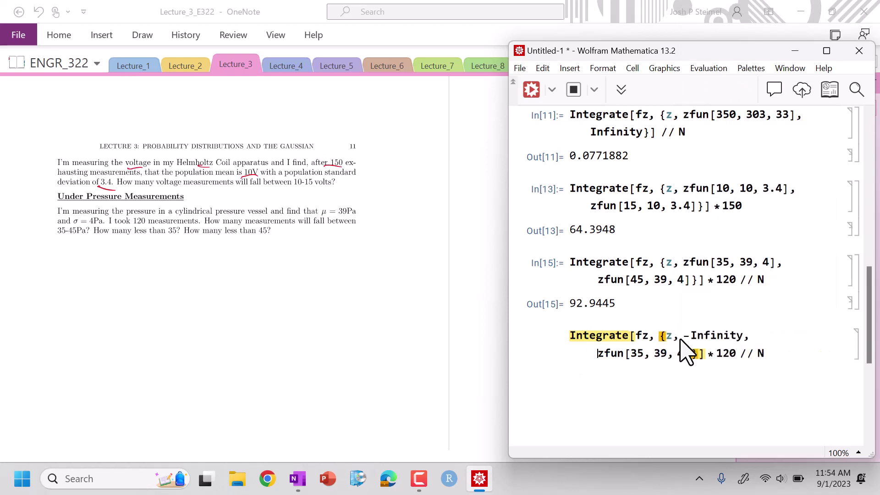
{"action": "key", "text": "shift+Return"}
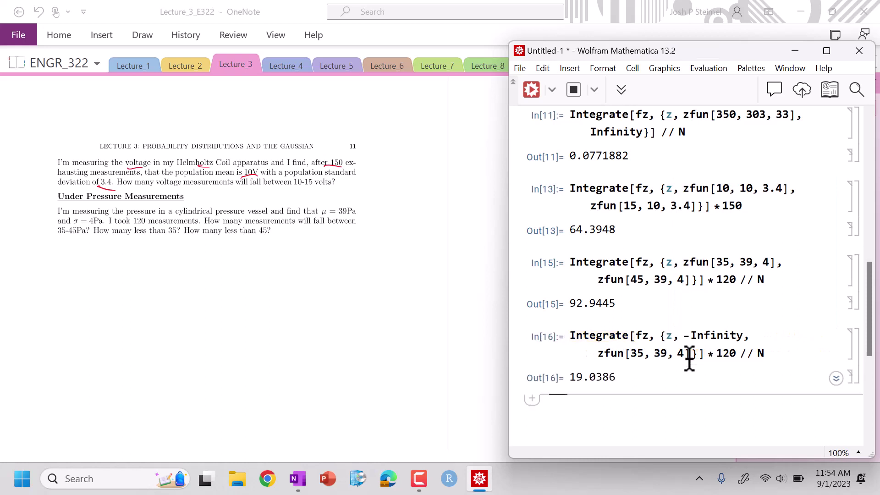
{"action": "triple_click", "coordinate": [614, 330]}
{"action": "left_click", "coordinate": [614, 330]}
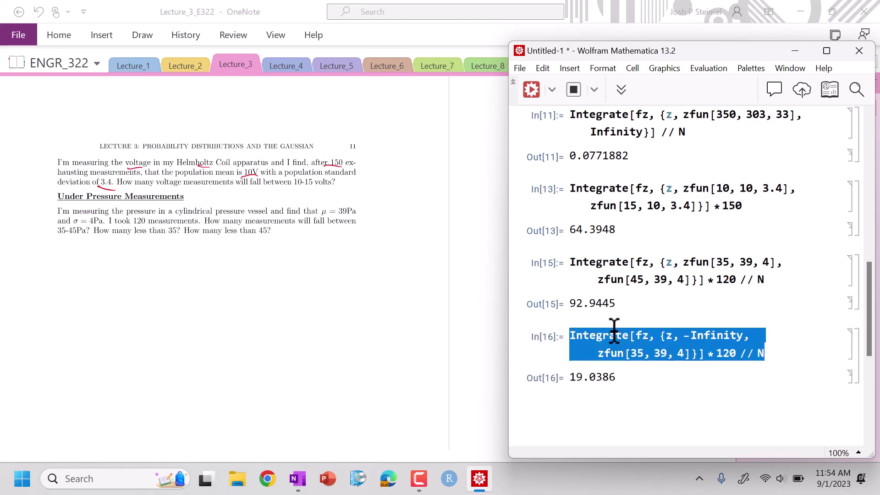
Duplicate the In[16] integral with 45 instead of 35 and evaluate it, giving about 111.983.
{"action": "key", "text": "ctrl+c"}
{"action": "left_click", "coordinate": [607, 412]}
{"action": "key", "text": "ctrl+v"}
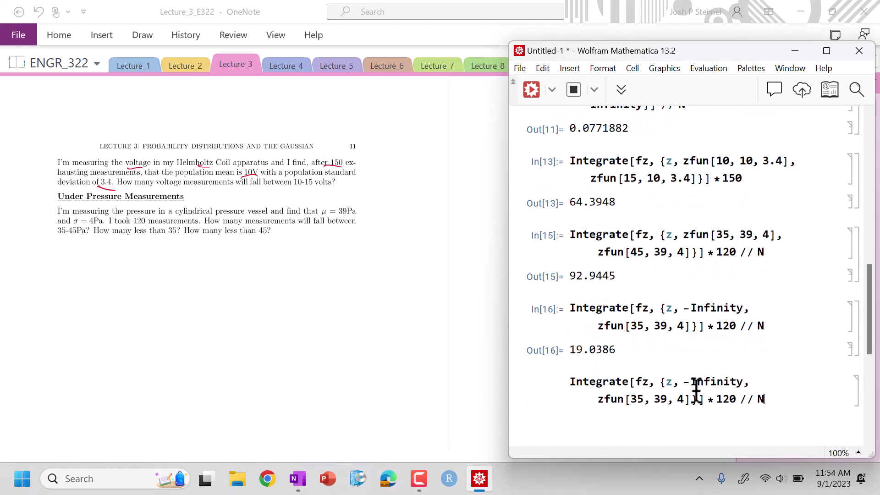
{"action": "double_click", "coordinate": [637, 398]}
{"action": "type", "text": "45"}
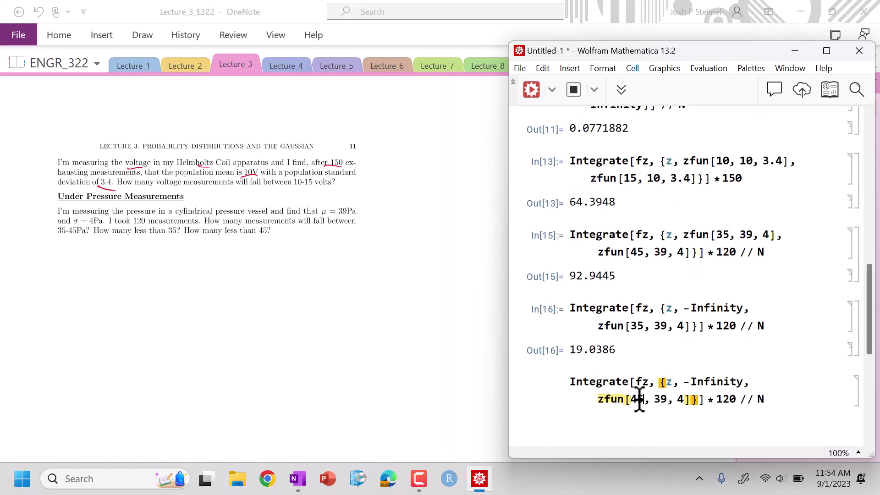
{"action": "key", "text": "shift+Return"}
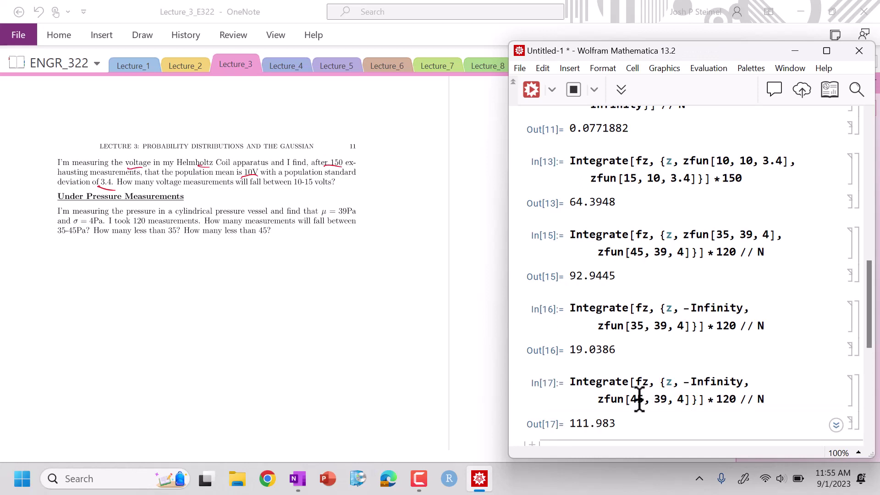
{"action": "left_click_drag", "start_coordinate": [870, 334], "coordinate": [877, 444]}
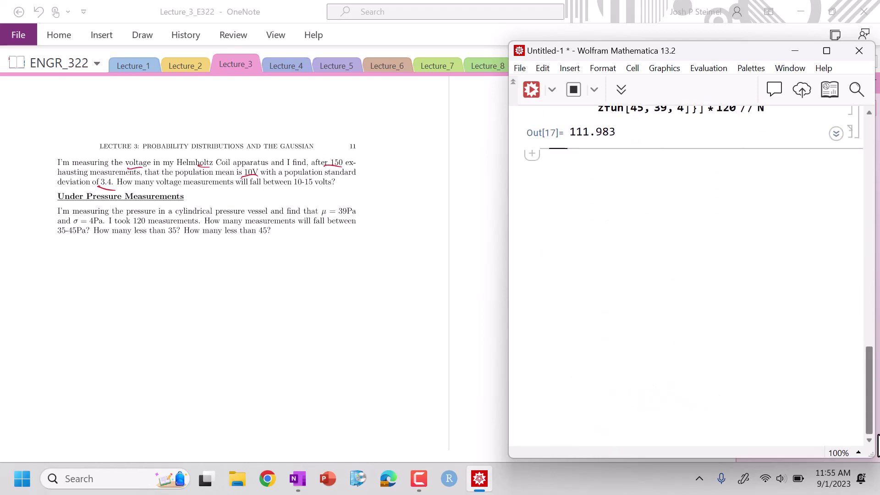
{"action": "scroll", "coordinate": [835, 216], "scroll_direction": "up", "scroll_amount": 15}
{"action": "scroll", "coordinate": [845, 295], "scroll_direction": "down", "scroll_amount": 13}
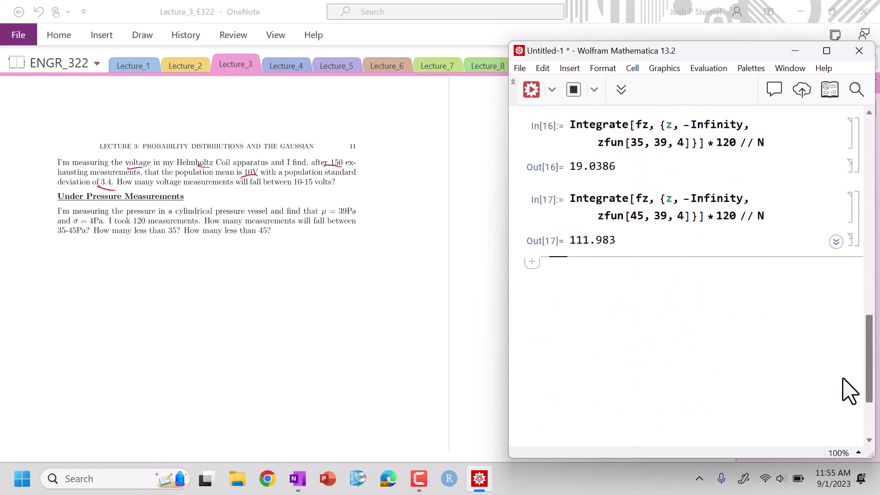
Bring OneNote forward and scroll to the Areas Under the Normal Curve z-table on page 12.
{"action": "left_click", "coordinate": [328, 320]}
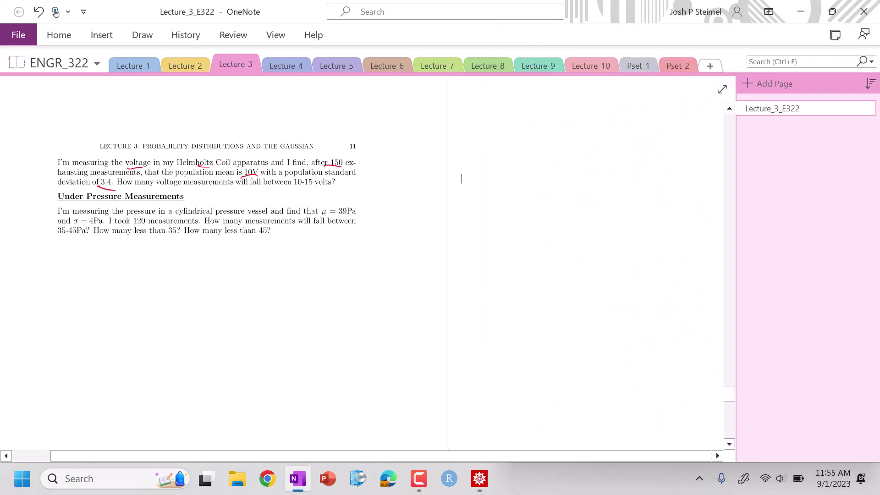
{"action": "scroll", "coordinate": [329, 320], "scroll_direction": "down", "scroll_amount": 5}
{"action": "scroll", "coordinate": [328, 320], "scroll_direction": "down", "scroll_amount": 10}
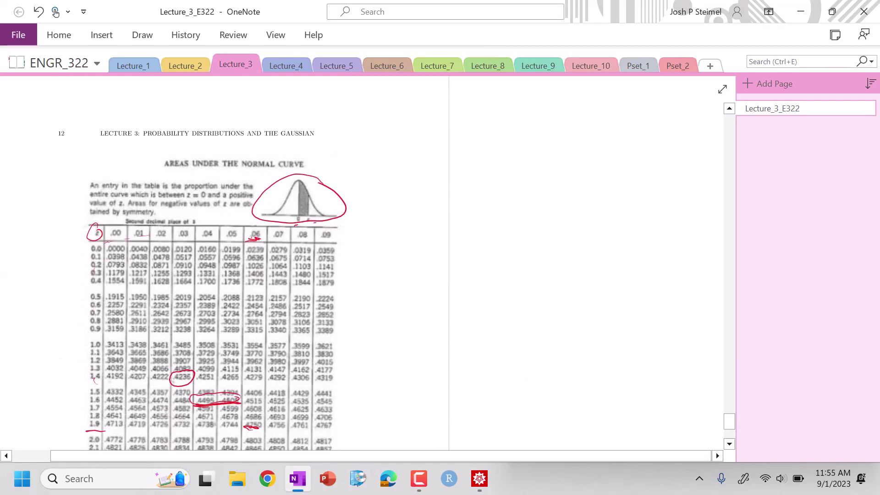
{"action": "scroll", "coordinate": [224, 262], "scroll_direction": "up", "scroll_amount": 4}
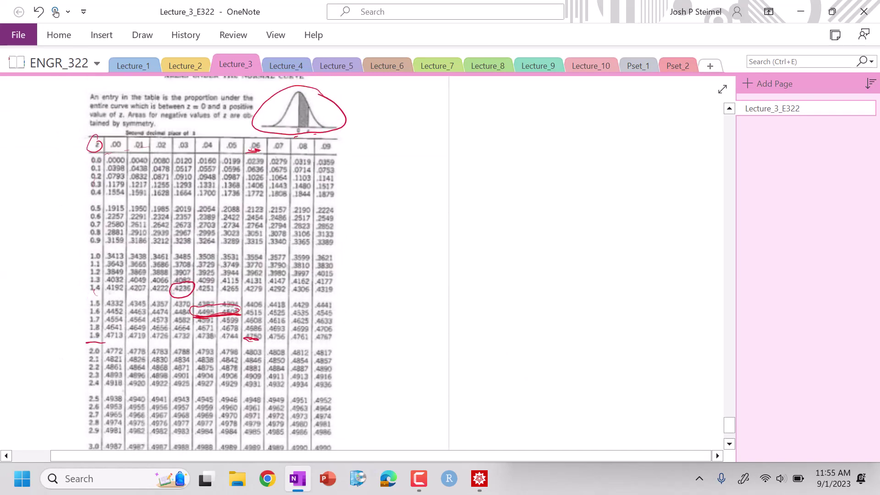